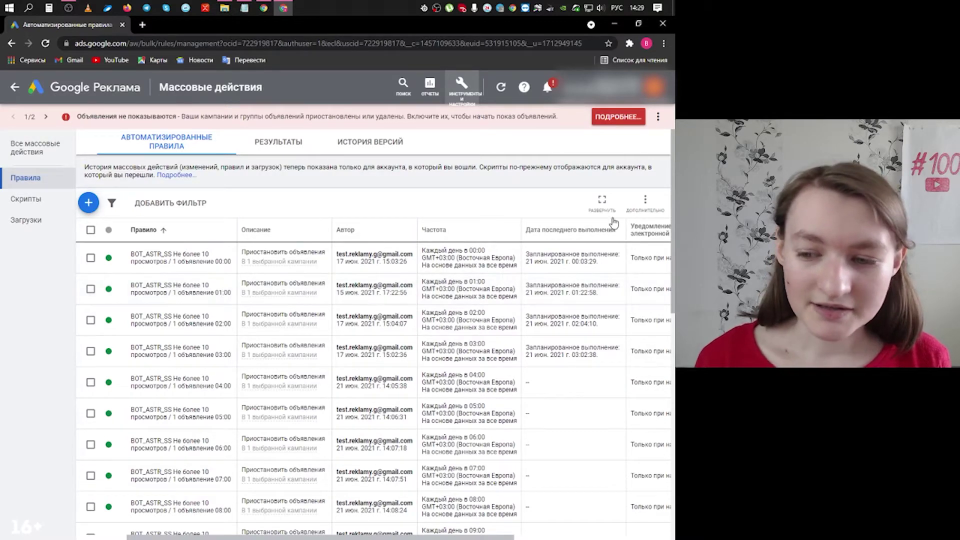
# Review the whole list of automated rules and how their names are built
pyautogui.scroll(-9, 660, 390)
pyautogui.scroll(-2, 660, 390)
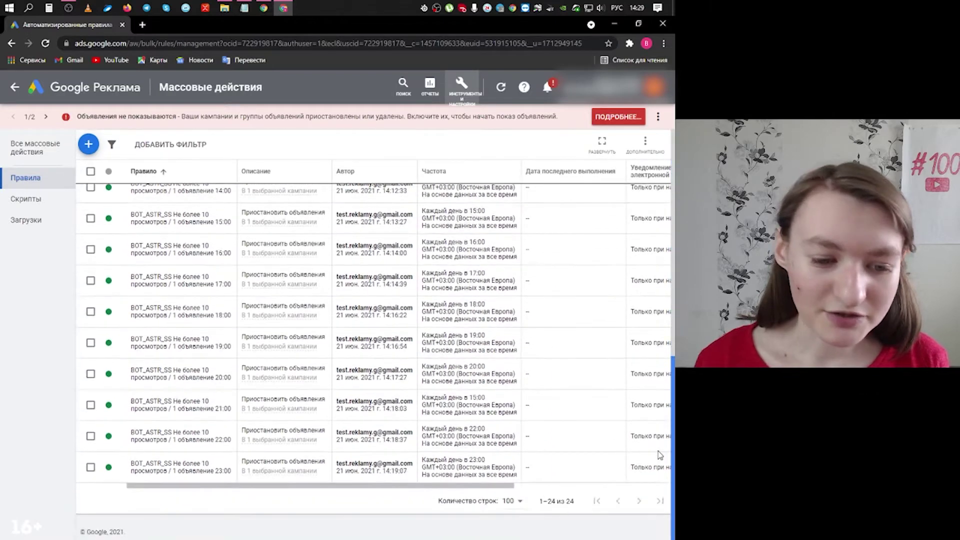
pyautogui.scroll(10, 660, 390)
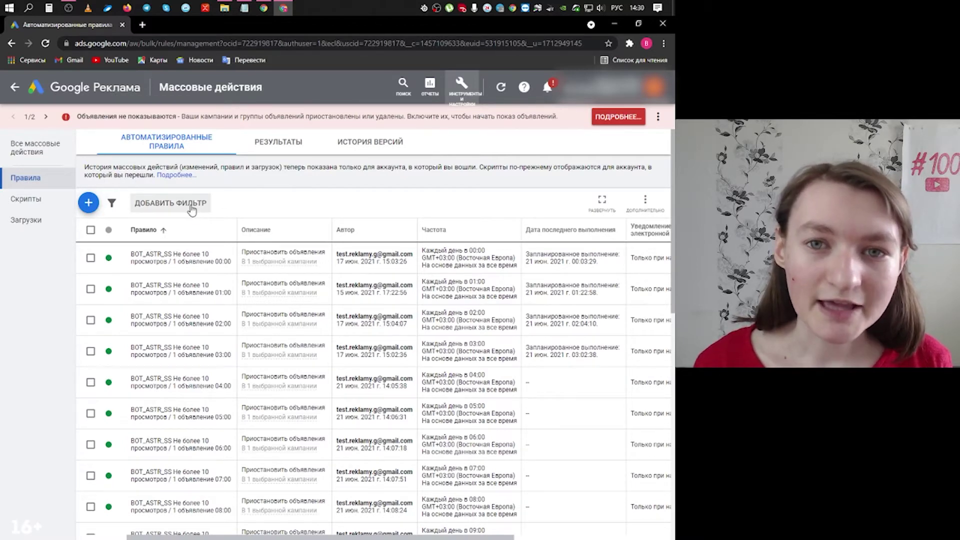
pyautogui.moveTo(183, 256); pyautogui.dragTo(165, 294)
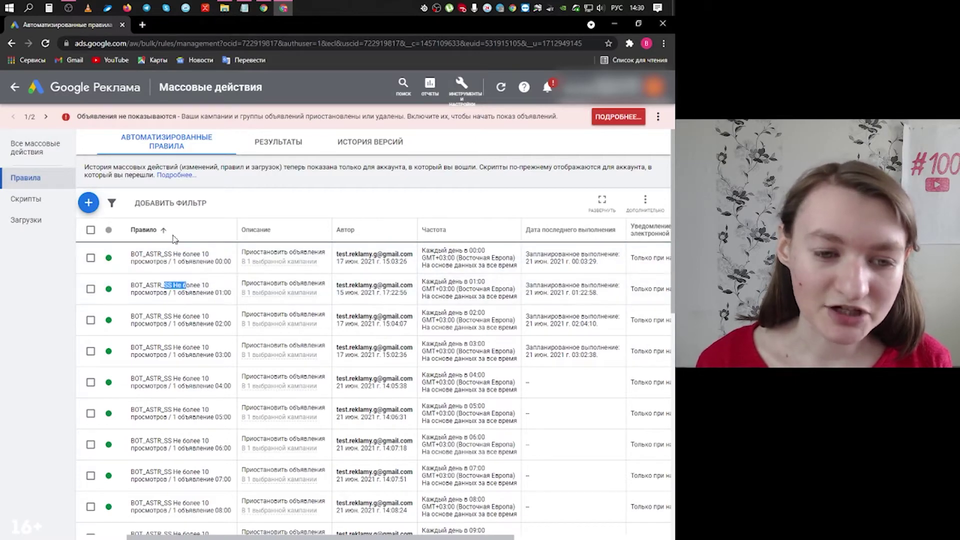
pyautogui.click(178, 205)
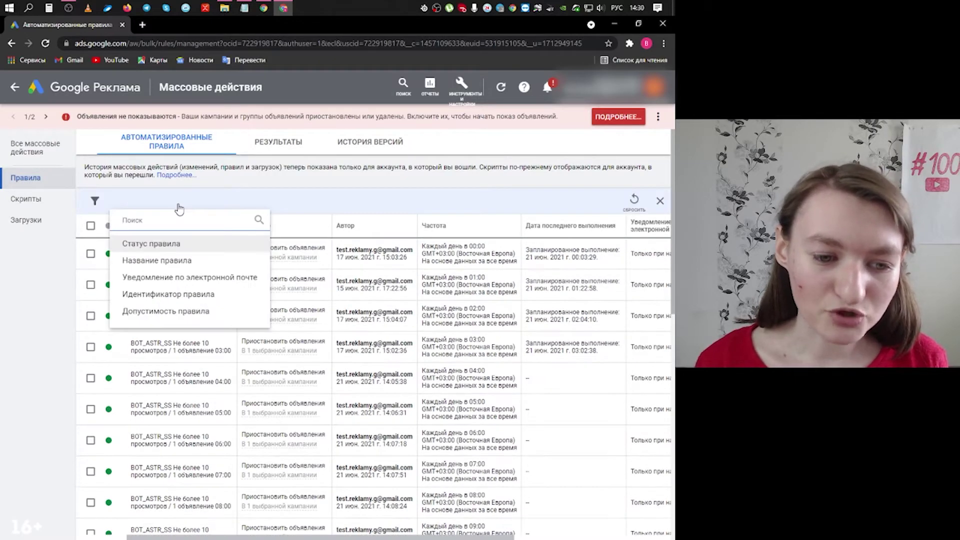
pyautogui.click(178, 205)
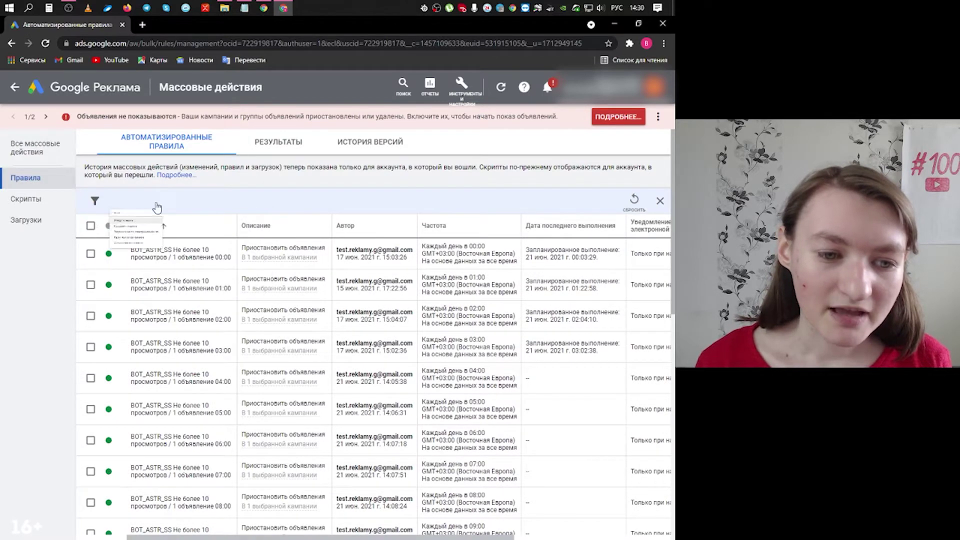
pyautogui.click(163, 200)
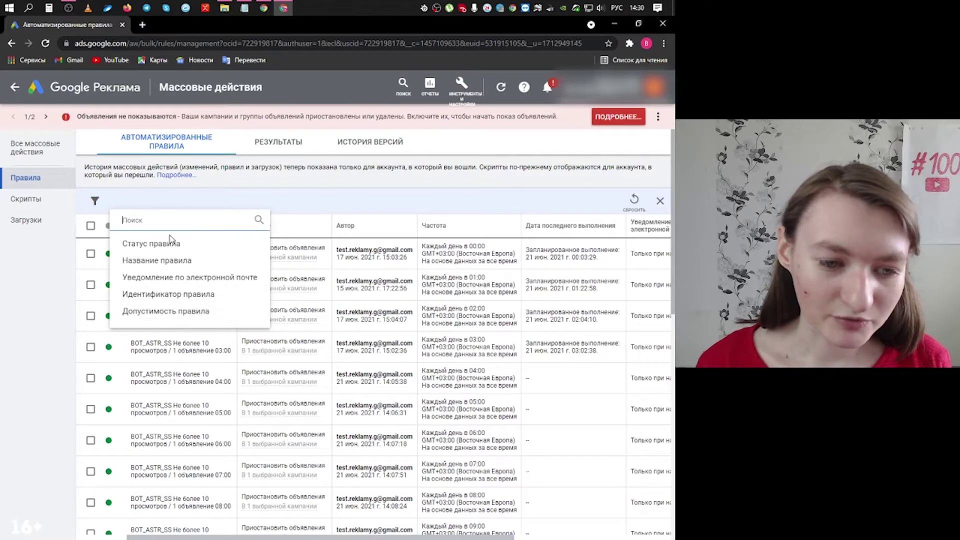
pyautogui.click(321, 202)
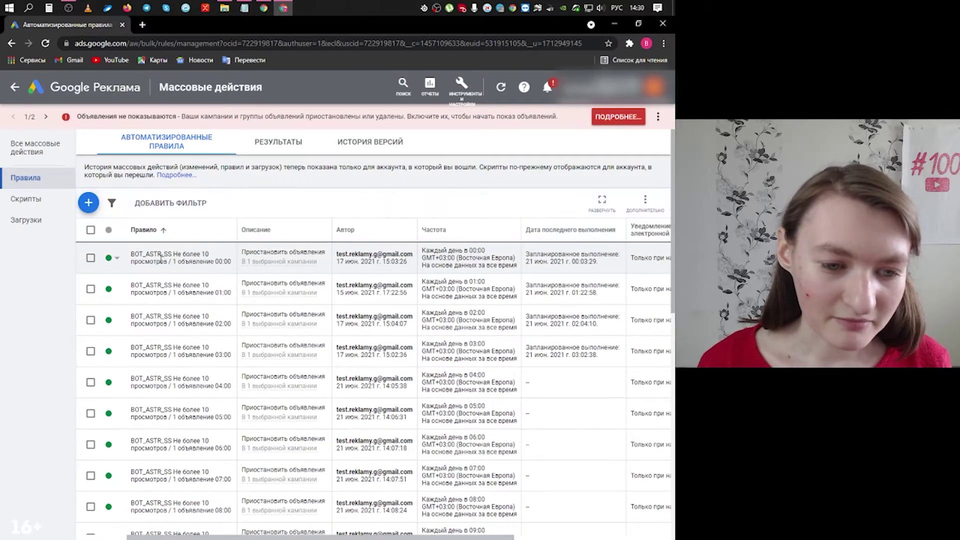
# Filter the rules by rule name containing "BOT_ASTR_SS Не более 10 просмотров / 1 объявление", copied from the first rule's name
pyautogui.moveTo(216, 262); pyautogui.dragTo(193, 263)
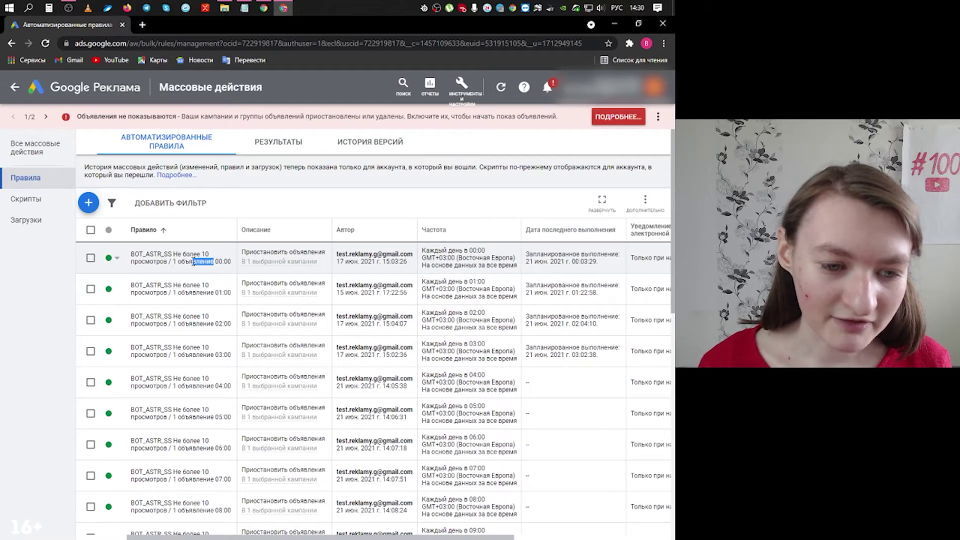
pyautogui.moveTo(132, 254); pyautogui.dragTo(207, 264)
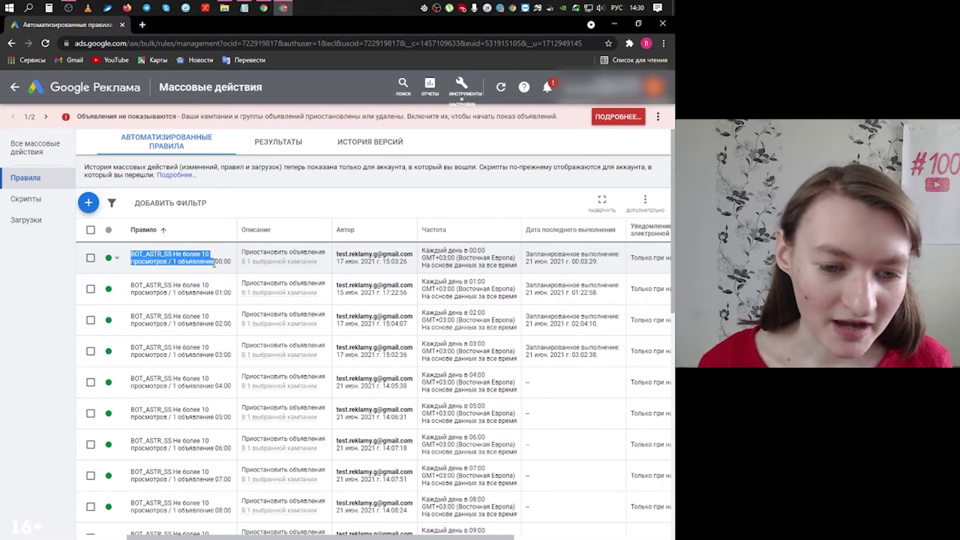
pyautogui.click(160, 205)
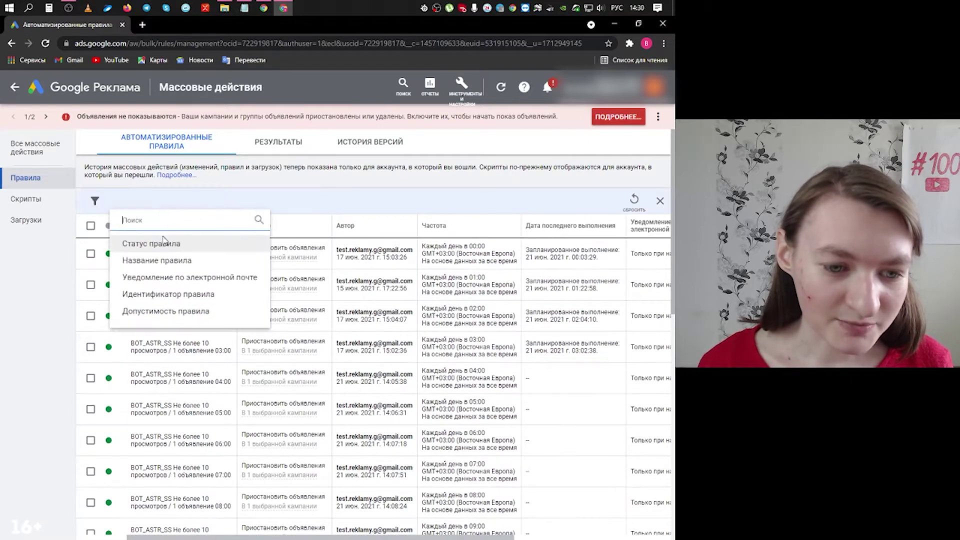
pyautogui.click(150, 261)
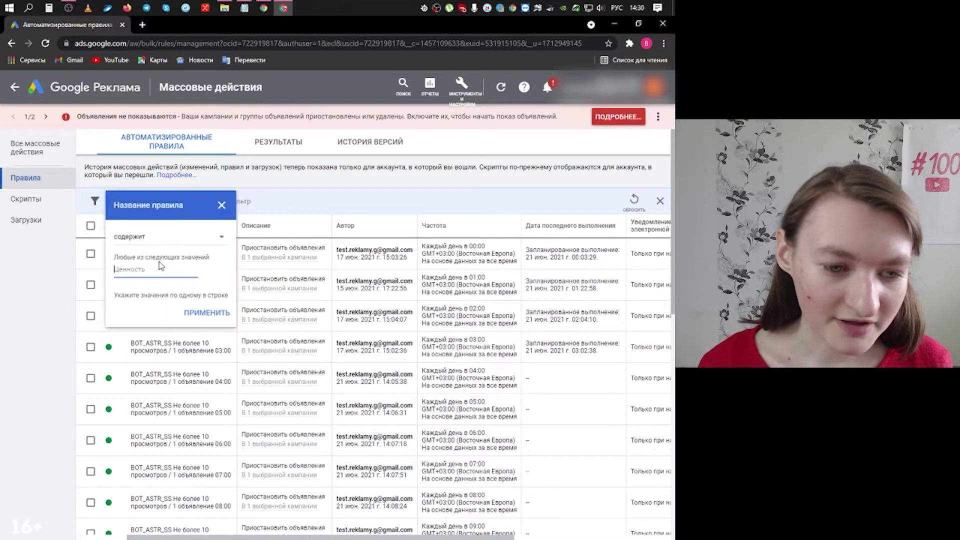
pyautogui.click(155, 239)
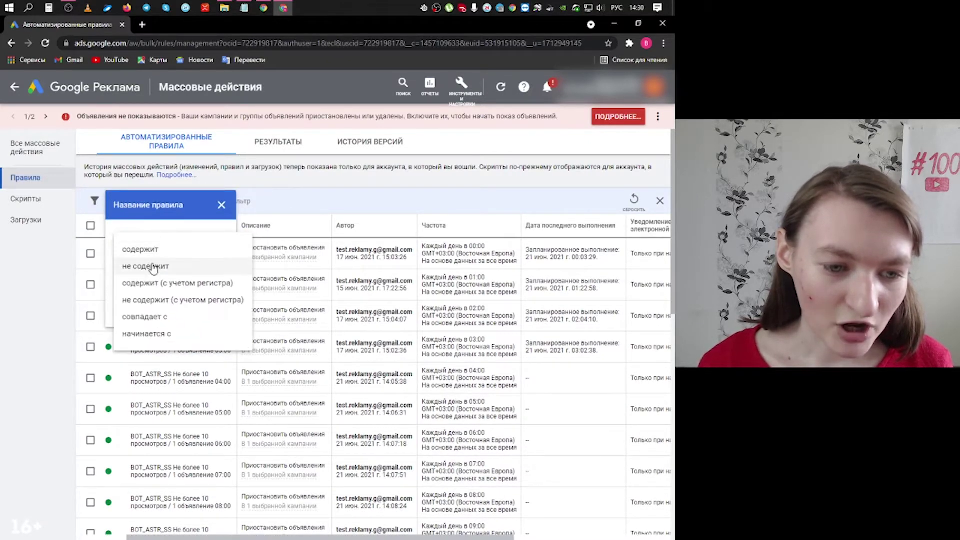
pyautogui.click(154, 250)
pyautogui.click(151, 273)
pyautogui.write('BOT_ASTR_SS Не более 10 просмотров / 1 объявление')
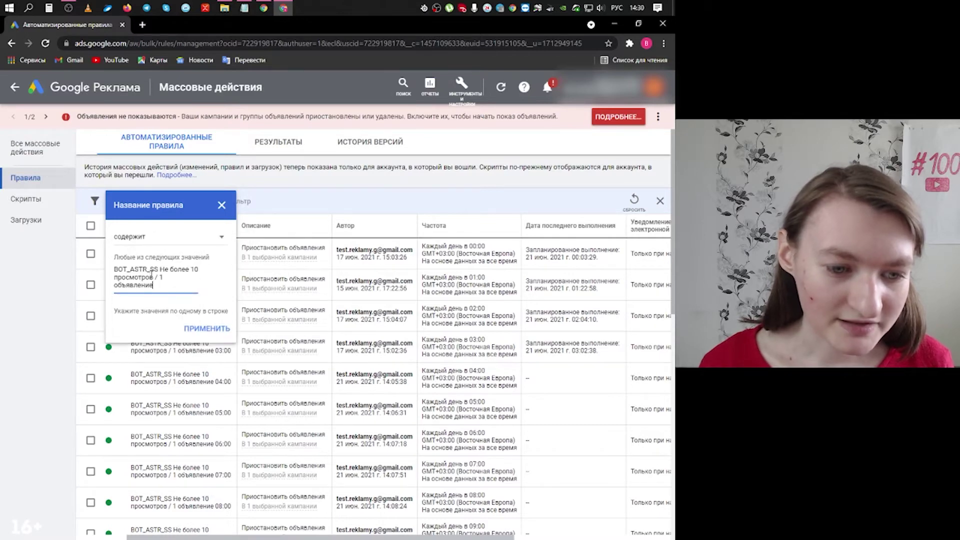
pyautogui.click(206, 328)
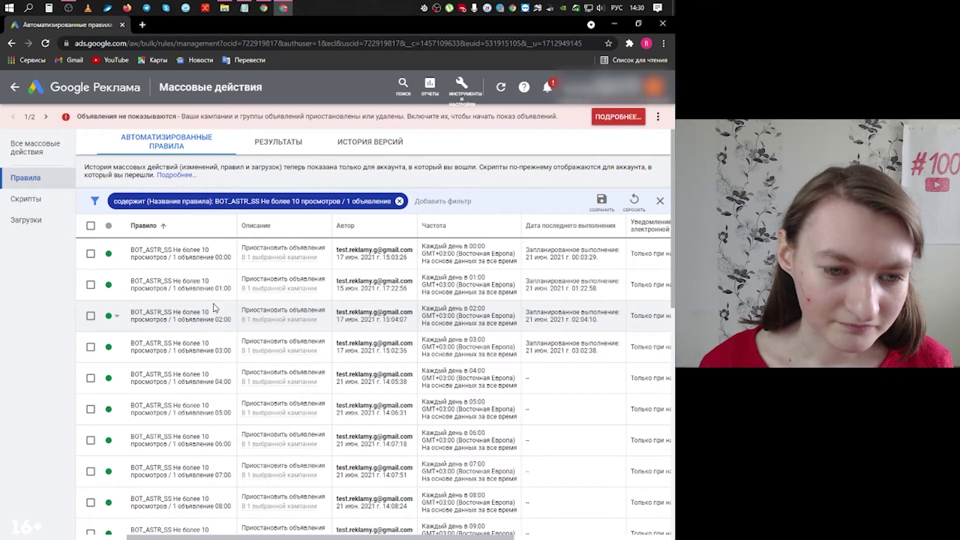
# Look through the filtered rules, comparing their names and scheduled hours, and leave filter editing
pyautogui.scroll(-1, 198, 350)
pyautogui.scroll(1, 196, 373)
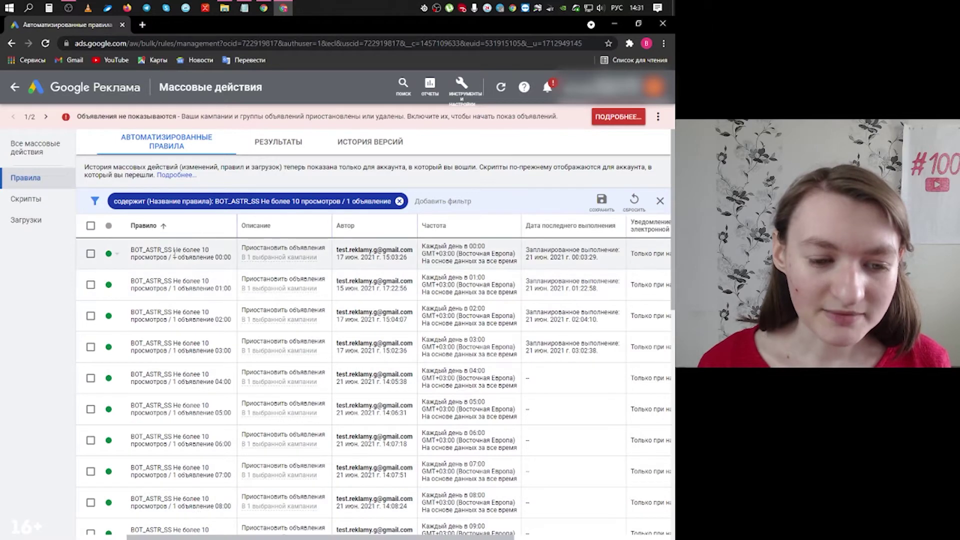
pyautogui.scroll(-5, 174, 253)
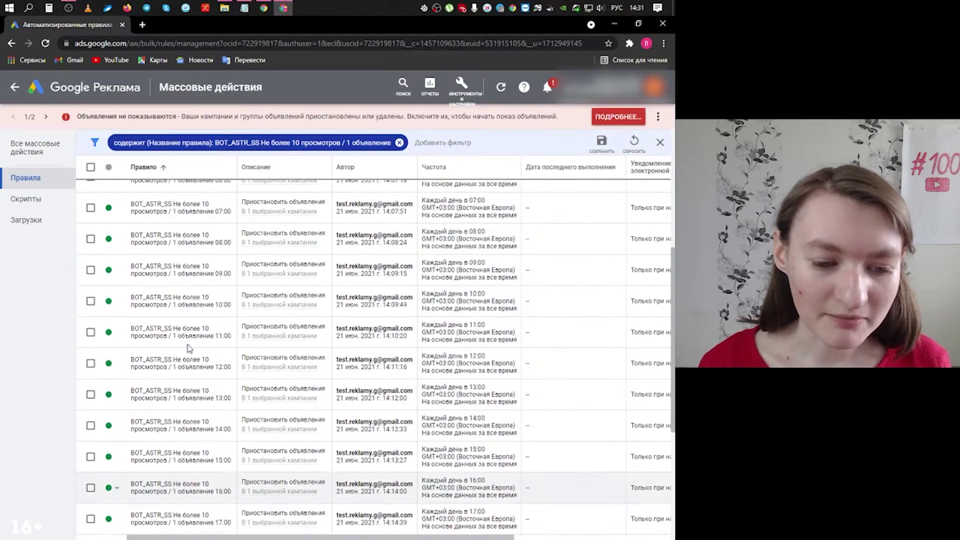
pyautogui.scroll(5, 189, 349)
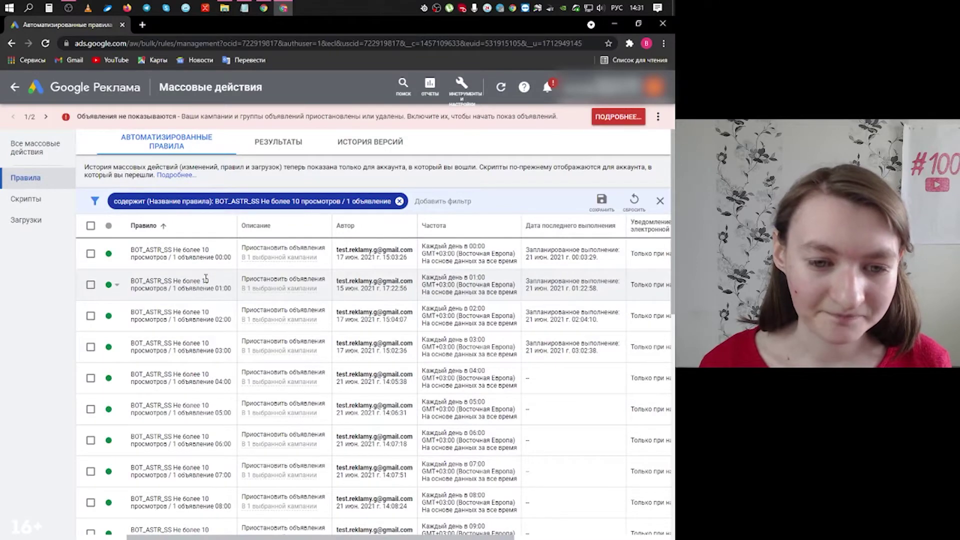
pyautogui.scroll(-1, 150, 245)
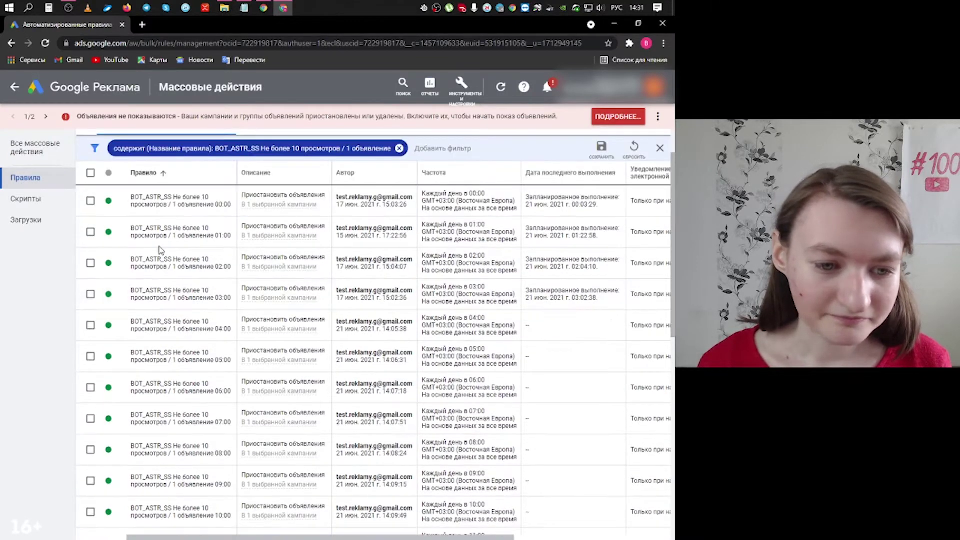
pyautogui.scroll(1, 160, 250)
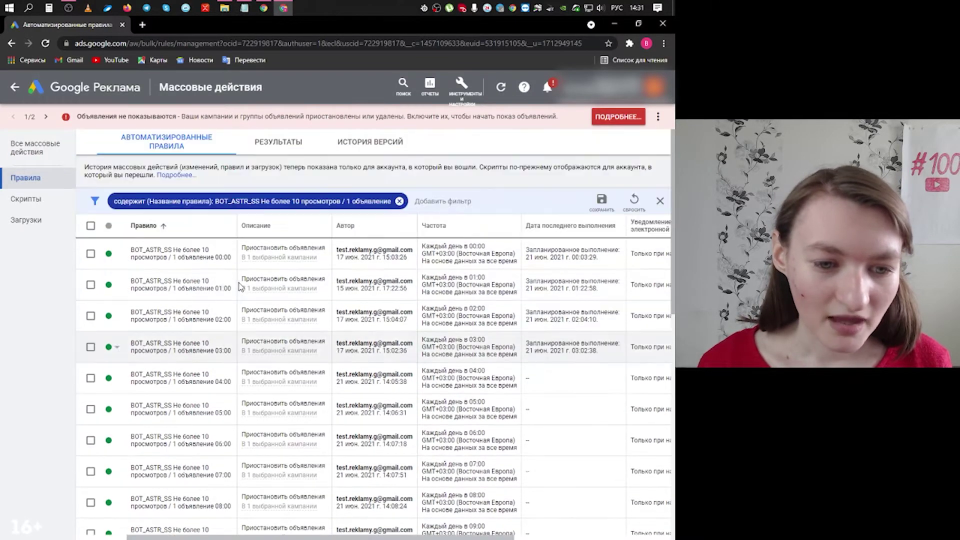
pyautogui.click(133, 249)
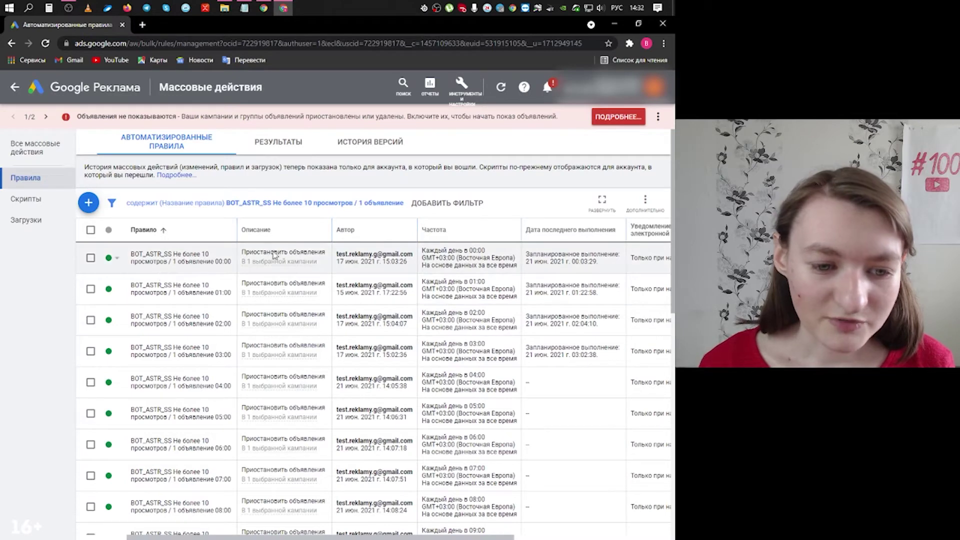
# Sort the rules by last execution date in descending order and compare the hours at the end of their names
pyautogui.click(545, 230)
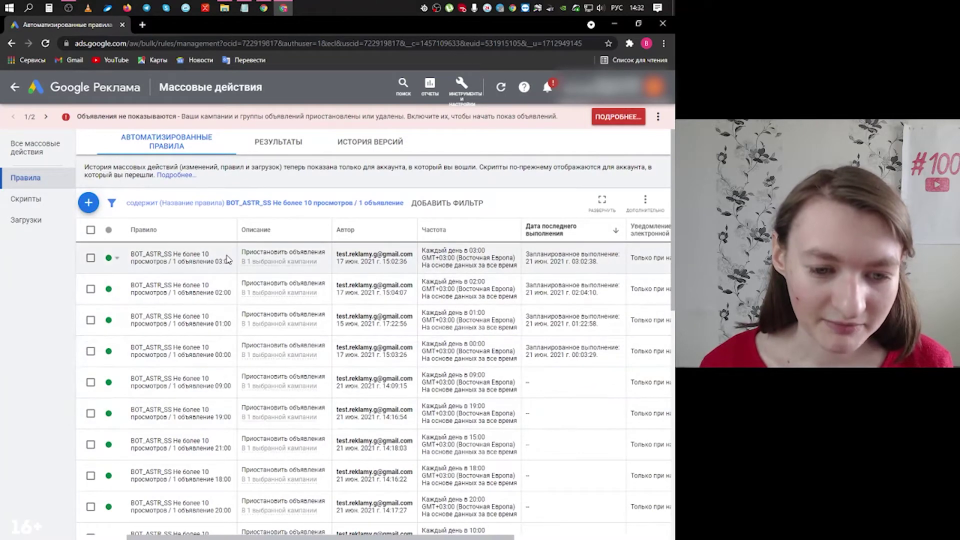
pyautogui.moveTo(214, 262); pyautogui.dragTo(232, 262)
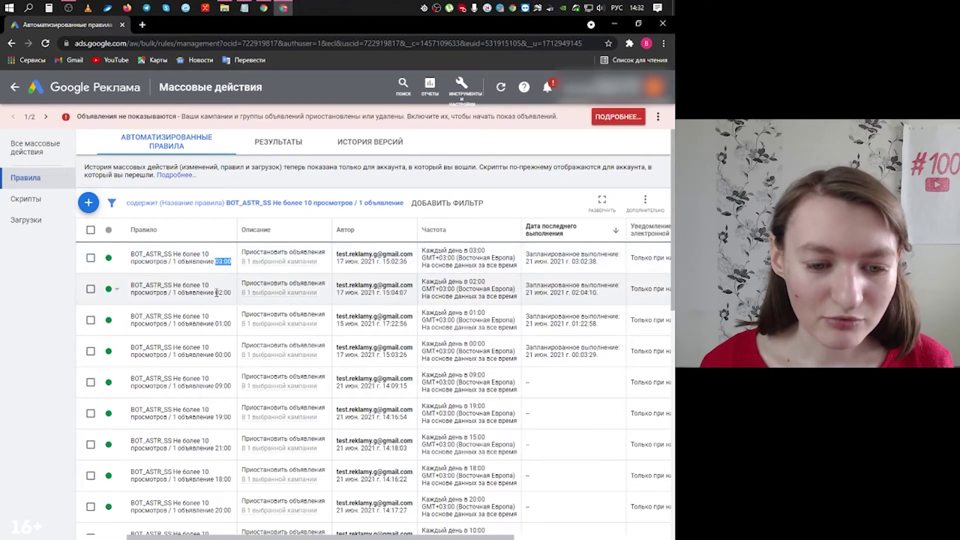
pyautogui.moveTo(214, 293); pyautogui.dragTo(231, 293)
pyautogui.moveTo(214, 324); pyautogui.dragTo(226, 419)
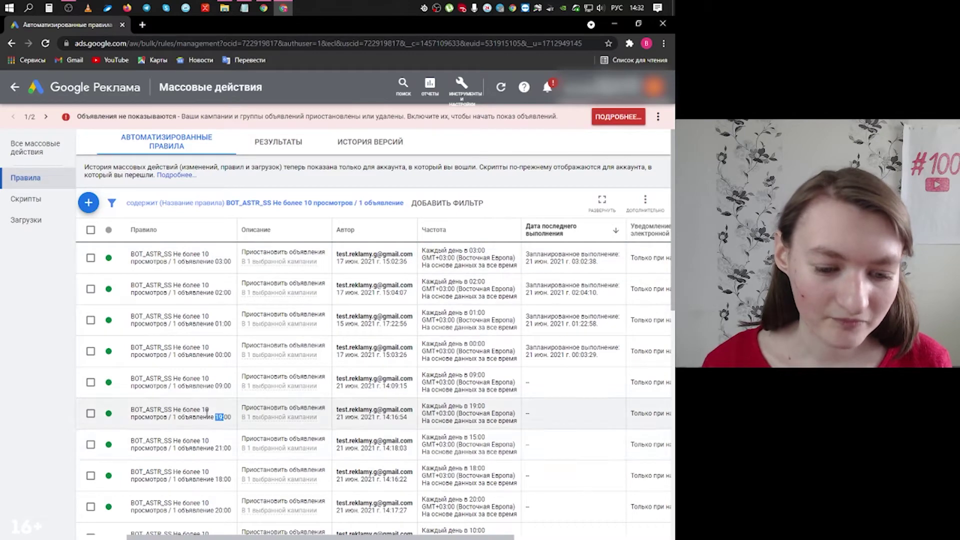
pyautogui.click(550, 417)
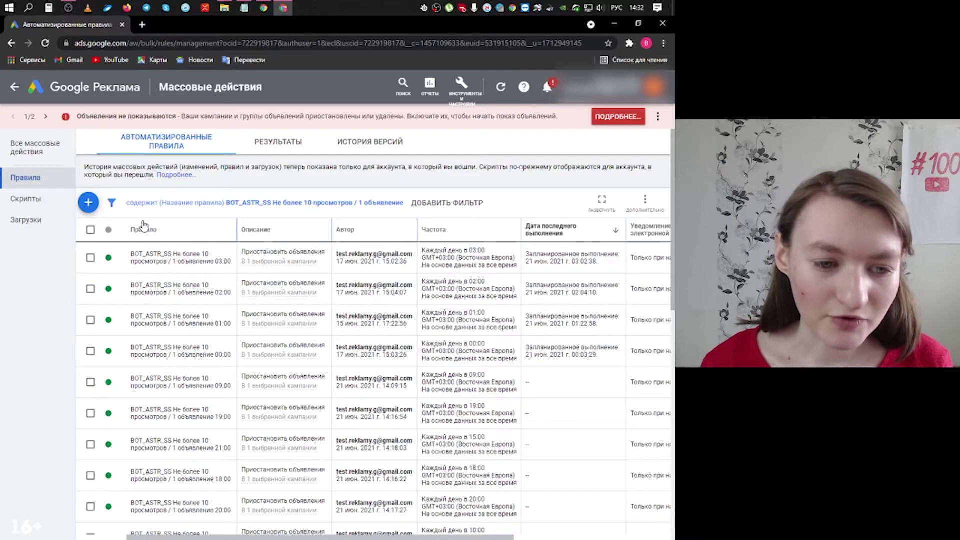
# Sort the rules by name in descending order and check the hour ending the first rule's name
pyautogui.click(159, 235)
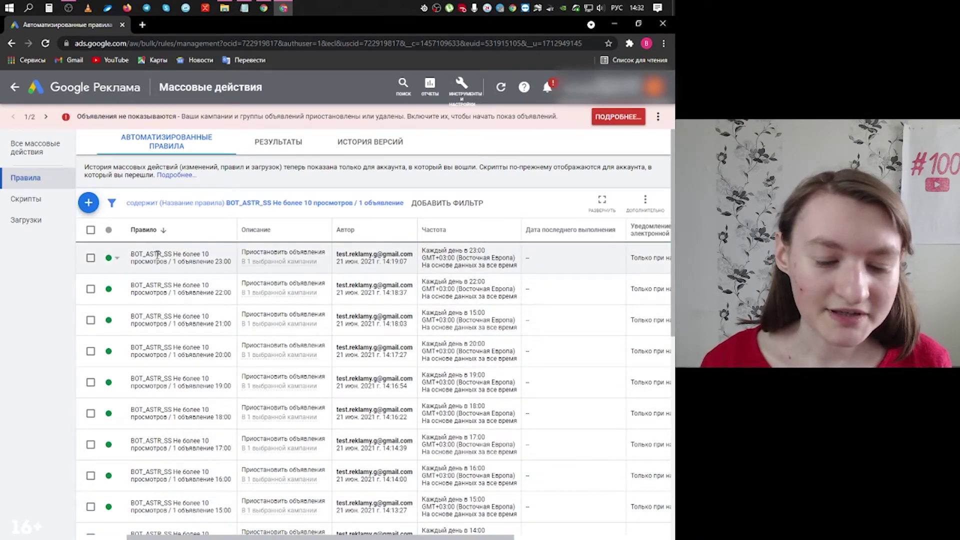
pyautogui.moveTo(218, 262); pyautogui.dragTo(232, 260)
pyautogui.click(218, 264)
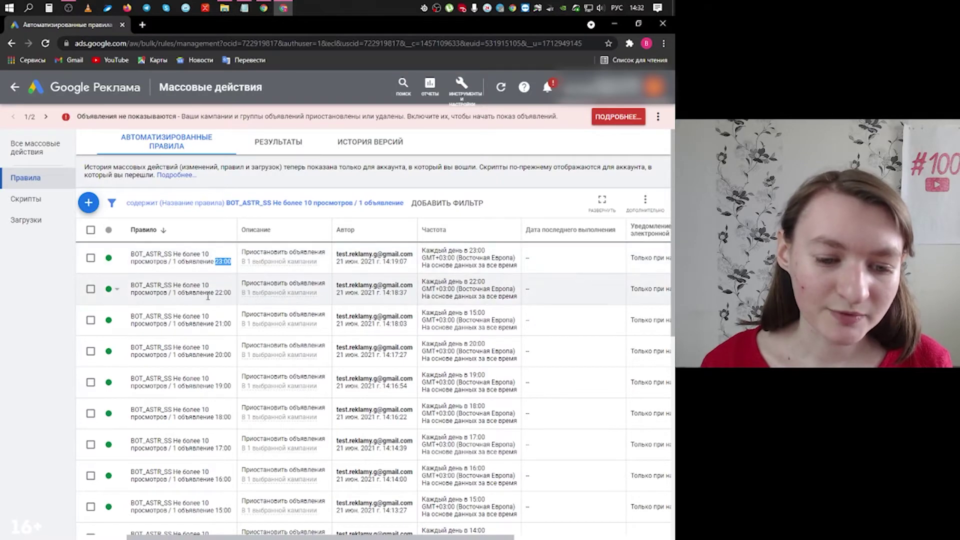
# Sort the rules by name in ascending order and review the list from 00:00 to 23:00
pyautogui.click(162, 231)
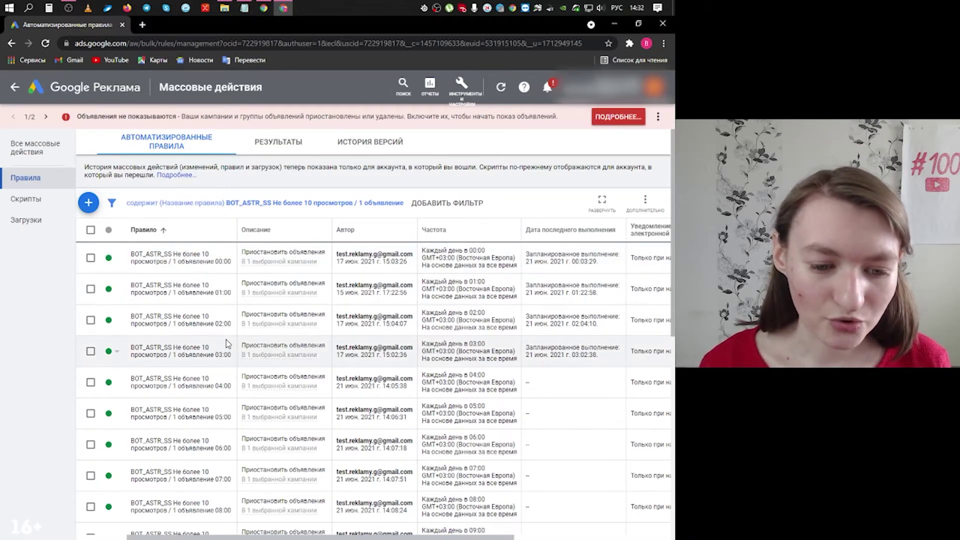
pyautogui.scroll(-10, 220, 335)
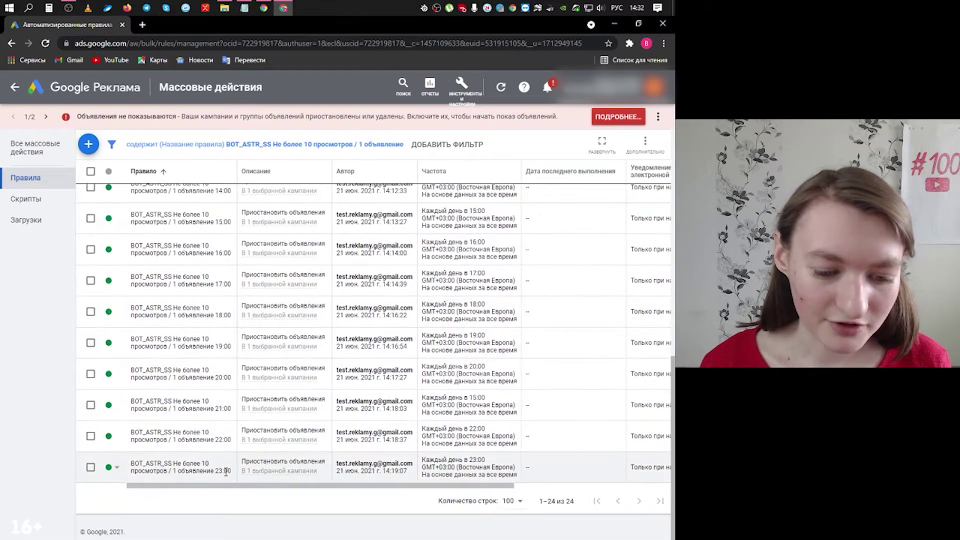
pyautogui.scroll(10, 215, 331)
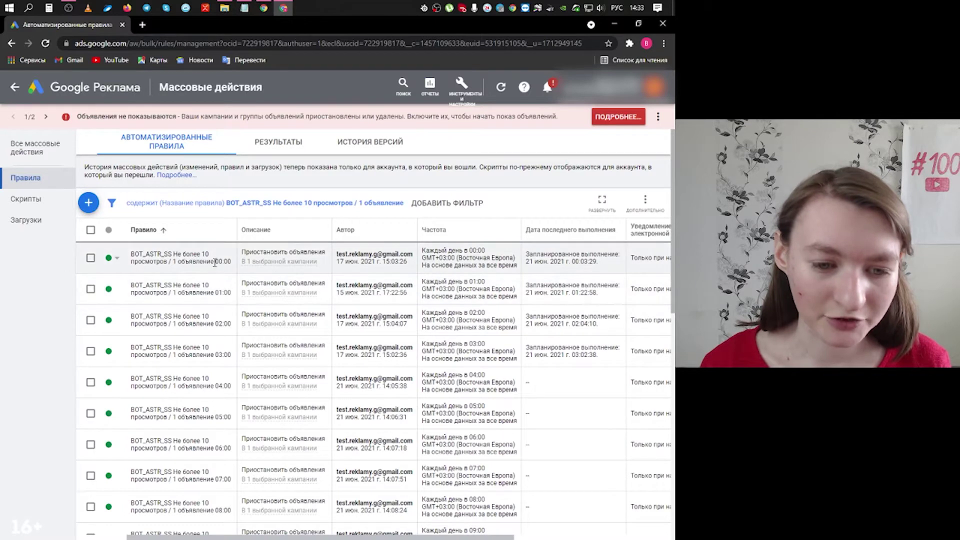
# Check the hours ending the rule names one after another, from 01:00 through 23:00
pyautogui.doubleClick(223, 293)
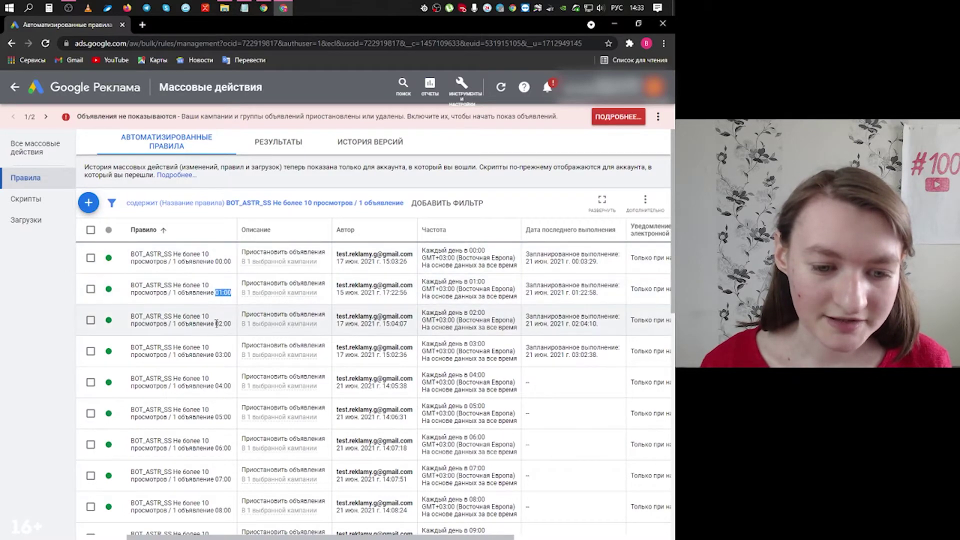
pyautogui.doubleClick(224, 324)
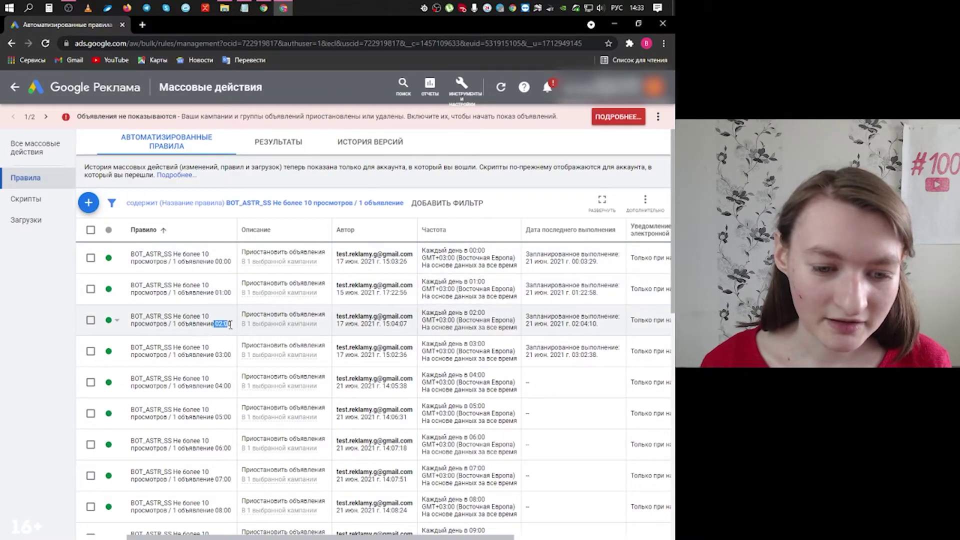
pyautogui.doubleClick(223, 386)
pyautogui.scroll(-4, 225, 370)
pyautogui.scroll(1, 228, 352)
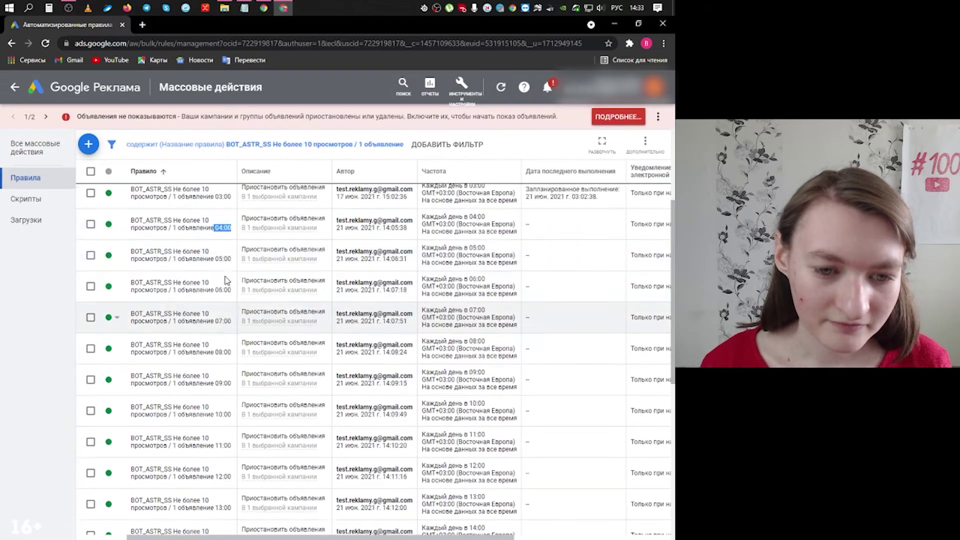
pyautogui.doubleClick(223, 258)
pyautogui.doubleClick(223, 290)
pyautogui.doubleClick(223, 321)
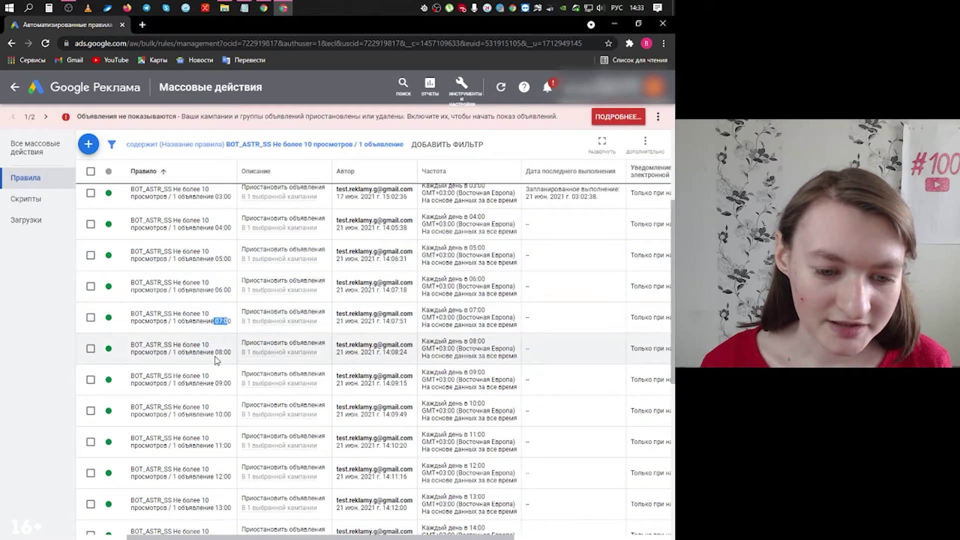
pyautogui.doubleClick(223, 352)
pyautogui.doubleClick(223, 383)
pyautogui.doubleClick(223, 415)
pyautogui.scroll(-4, 225, 374)
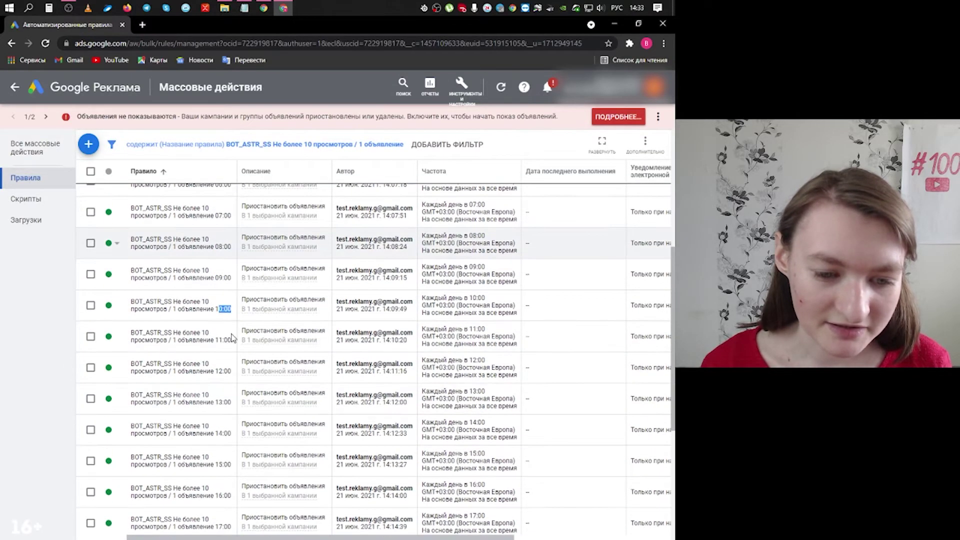
pyautogui.tripleClick(223, 235)
pyautogui.doubleClick(223, 266)
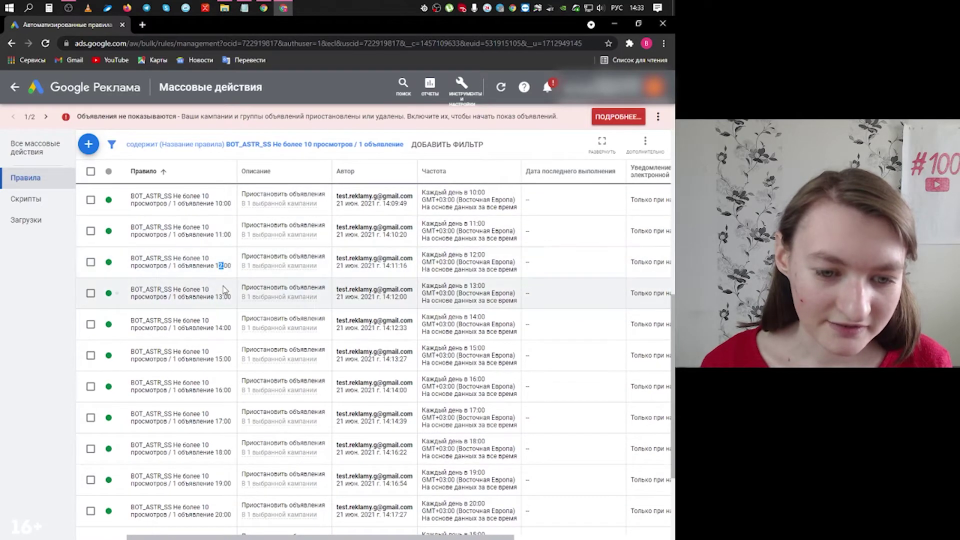
pyautogui.doubleClick(223, 297)
pyautogui.doubleClick(223, 327)
pyautogui.doubleClick(223, 359)
pyautogui.doubleClick(224, 388)
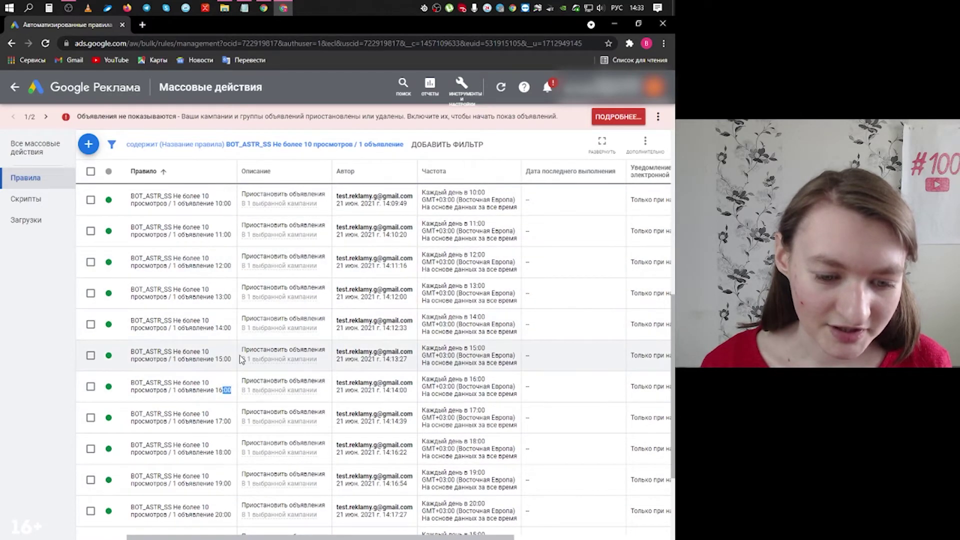
pyautogui.scroll(-3, 224, 388)
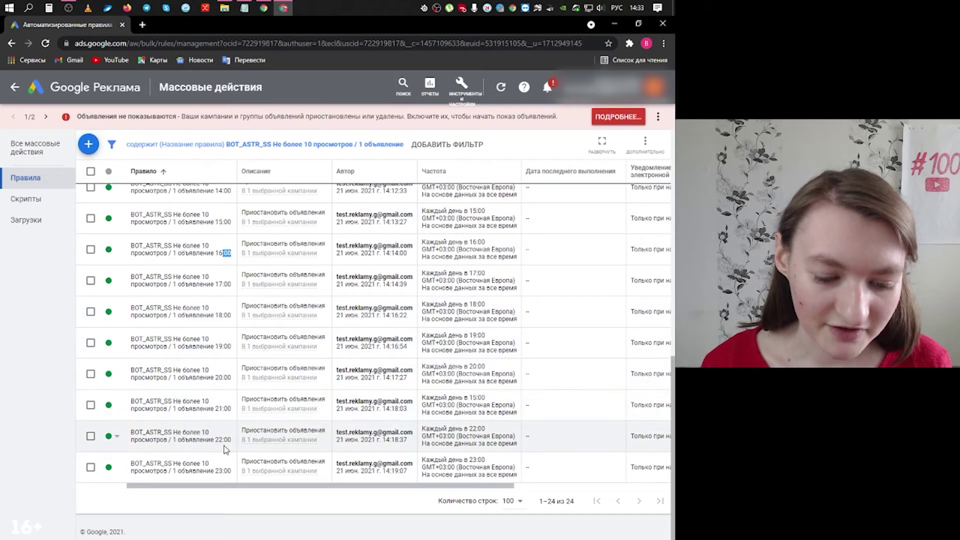
# Select all the filtered rules to check how many there are, and clear the selection
pyautogui.scroll(10, 227, 416)
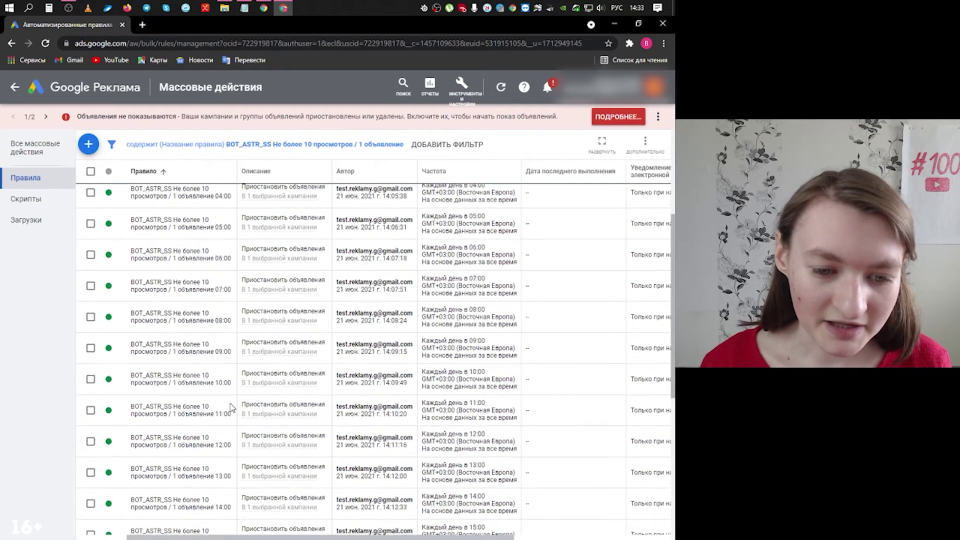
pyautogui.scroll(2, 222, 258)
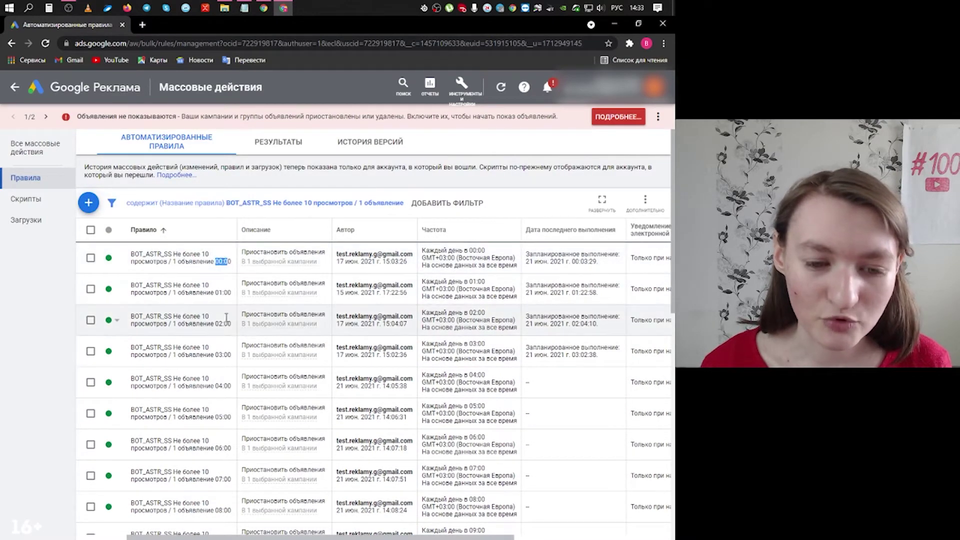
pyautogui.click(90, 230)
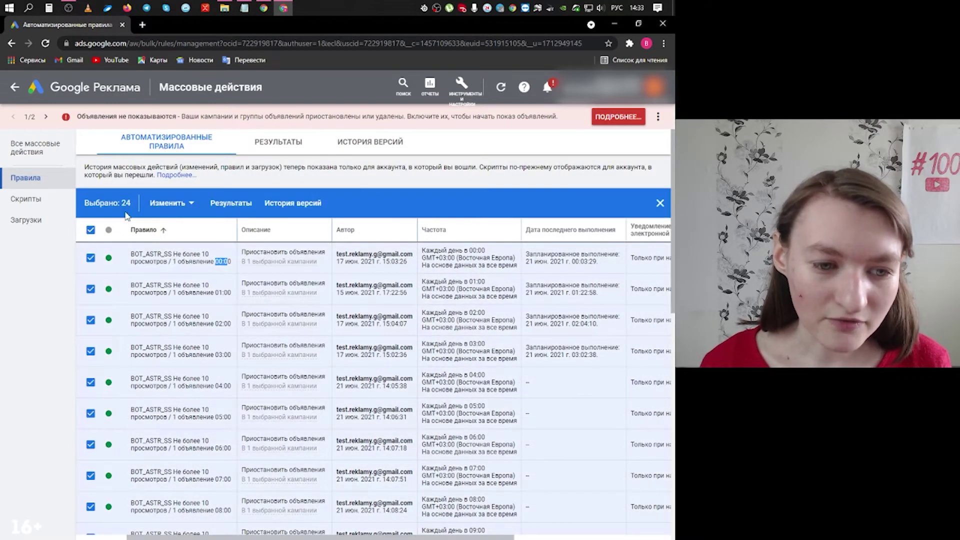
pyautogui.click(90, 231)
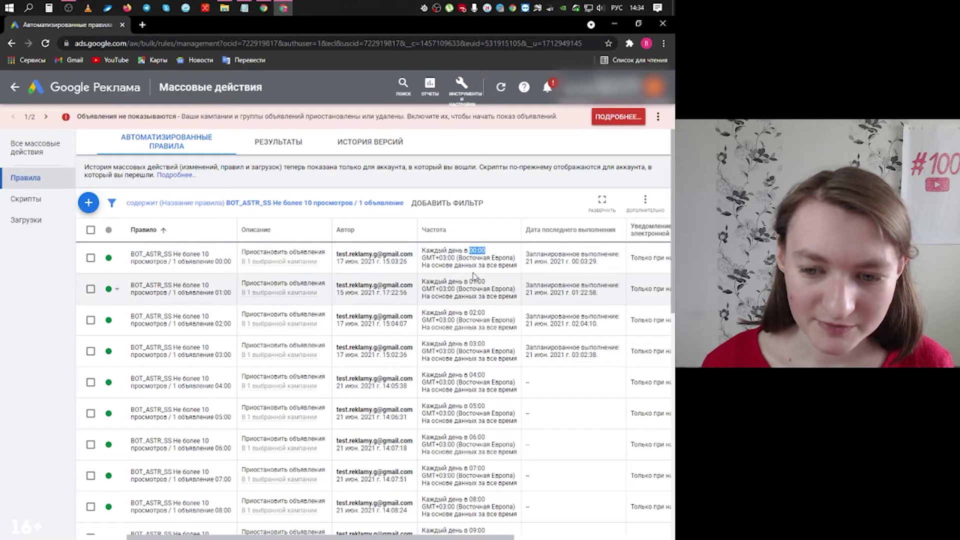
# Check each rule's scheduled run time in the frequency column against the hour in its name, through to the 23:00 rule
pyautogui.doubleClick(478, 312)
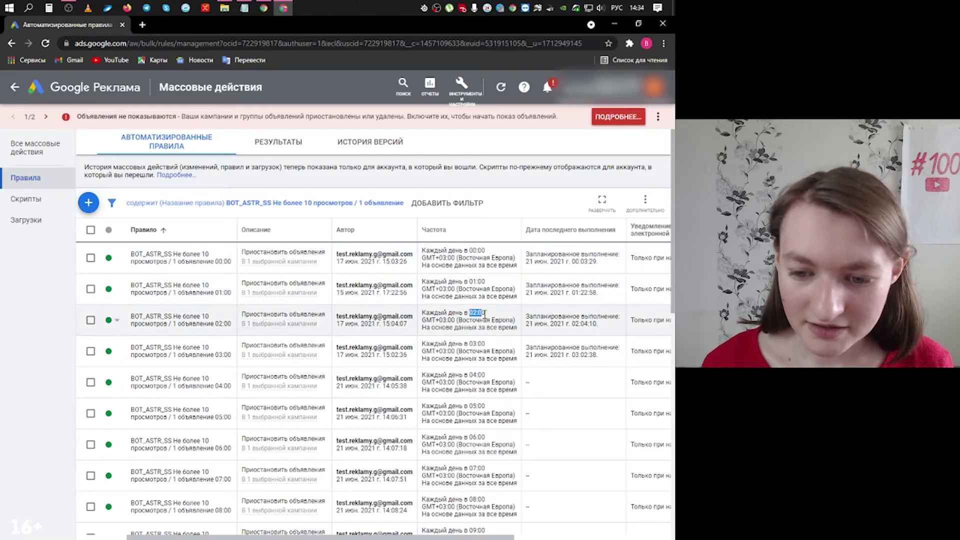
pyautogui.doubleClick(478, 343)
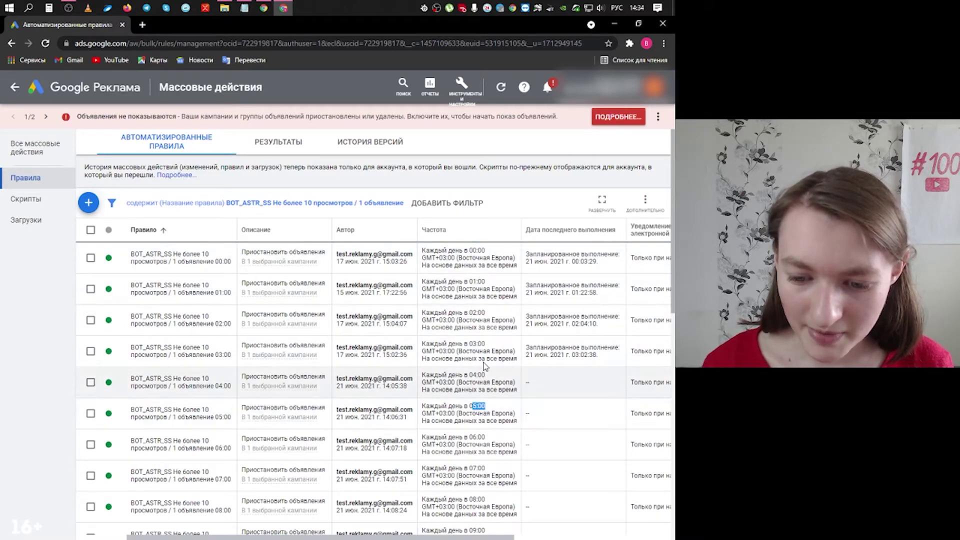
pyautogui.scroll(-5, 480, 325)
pyautogui.scroll(1, 459, 212)
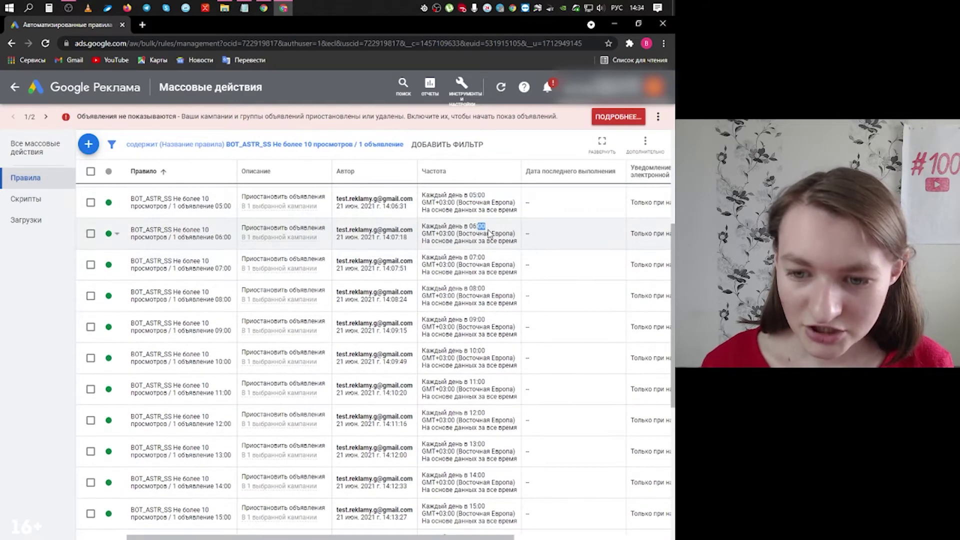
pyautogui.doubleClick(477, 257)
pyautogui.doubleClick(478, 288)
pyautogui.doubleClick(477, 319)
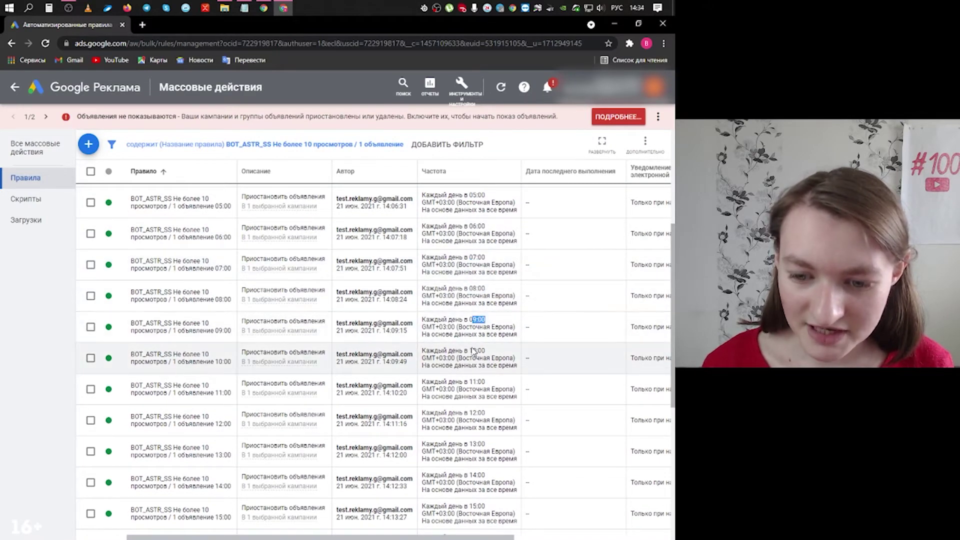
pyautogui.doubleClick(475, 350)
pyautogui.doubleClick(479, 381)
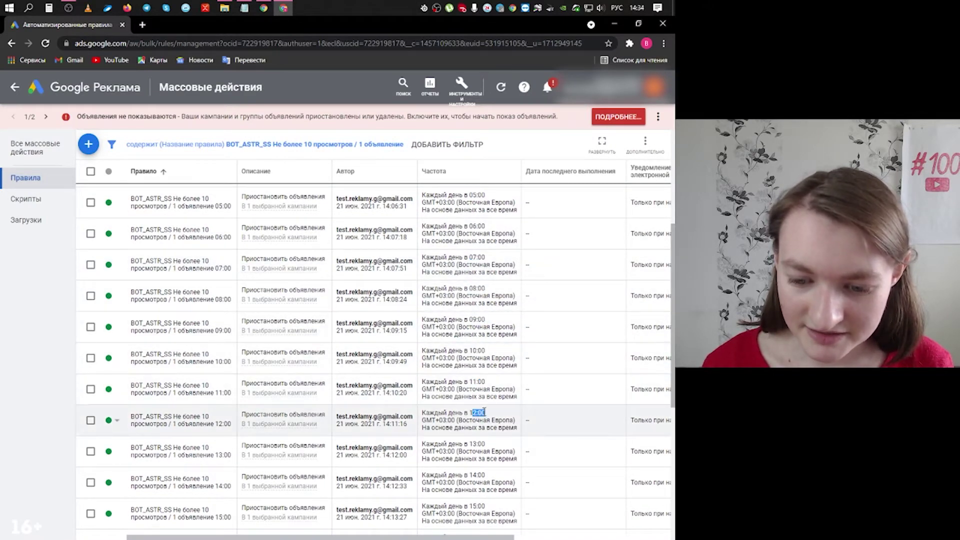
pyautogui.scroll(-3, 483, 413)
pyautogui.doubleClick(476, 286)
pyautogui.doubleClick(473, 317)
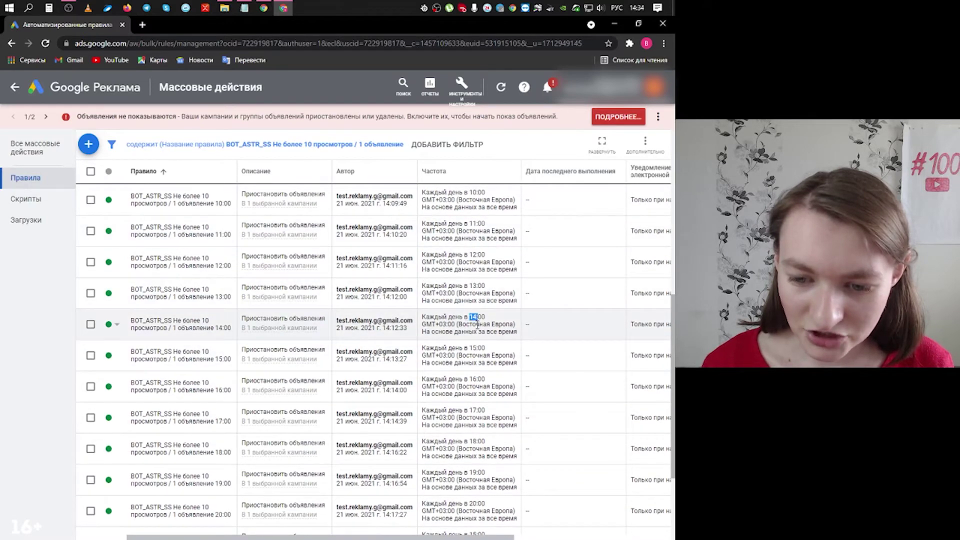
pyautogui.doubleClick(478, 350)
pyautogui.doubleClick(475, 381)
pyautogui.doubleClick(478, 411)
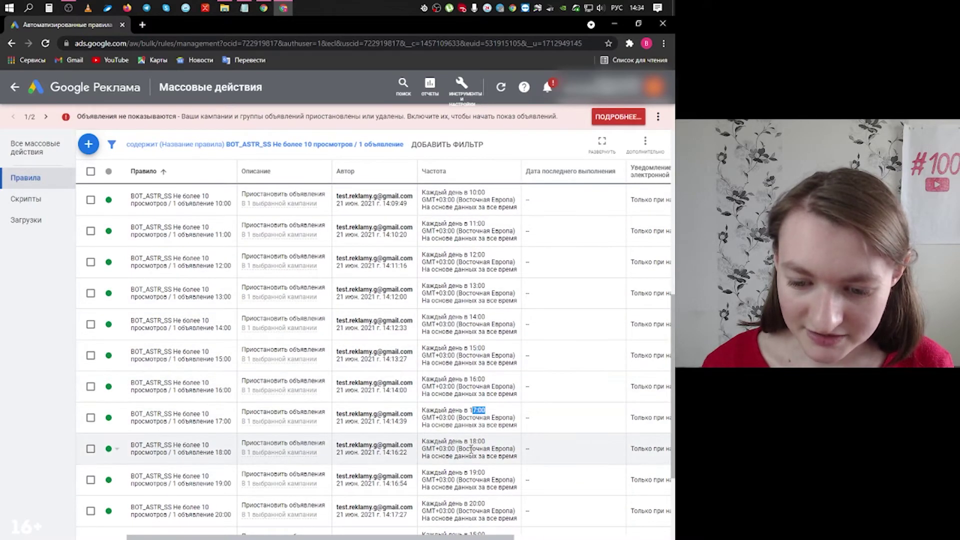
pyautogui.doubleClick(477, 442)
pyautogui.scroll(-3, 475, 442)
pyautogui.moveTo(469, 366); pyautogui.dragTo(479, 374)
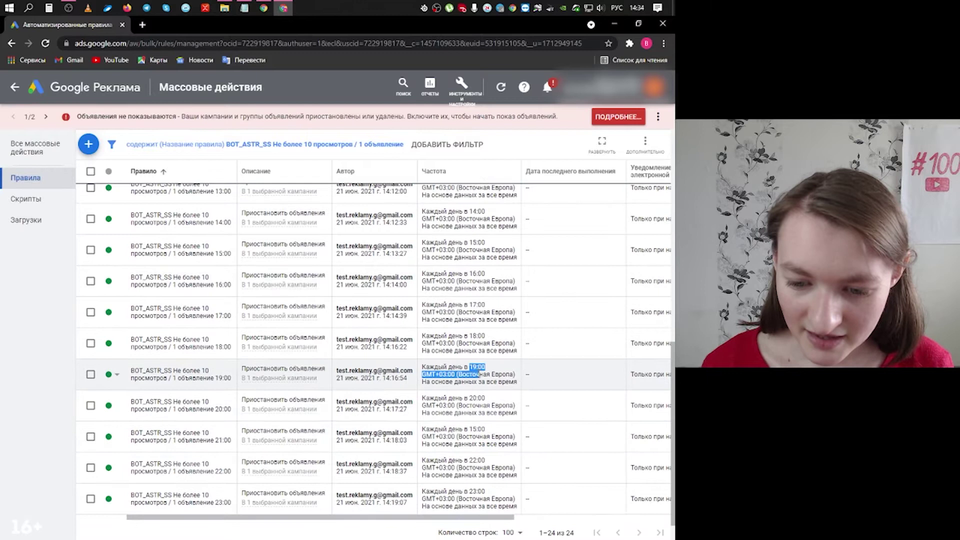
pyautogui.click(475, 398)
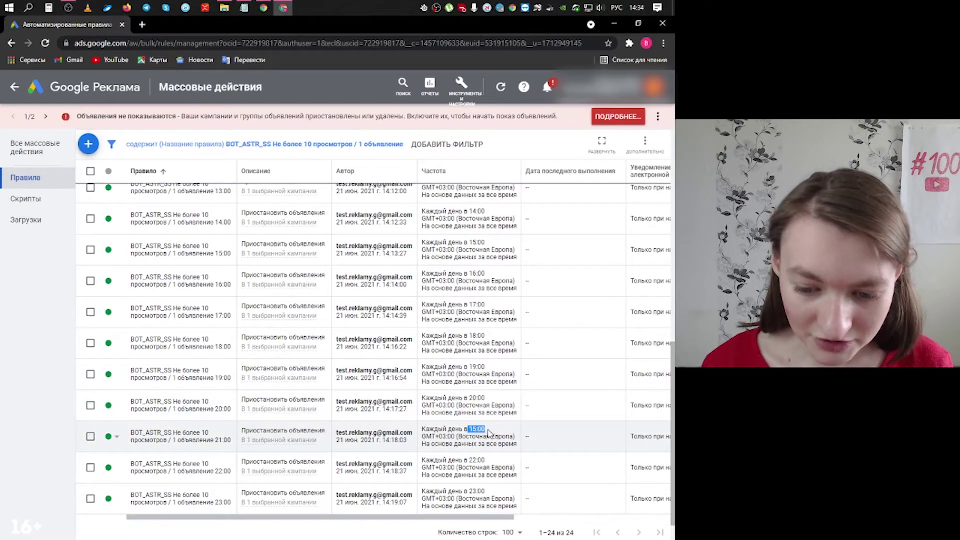
pyautogui.doubleClick(477, 460)
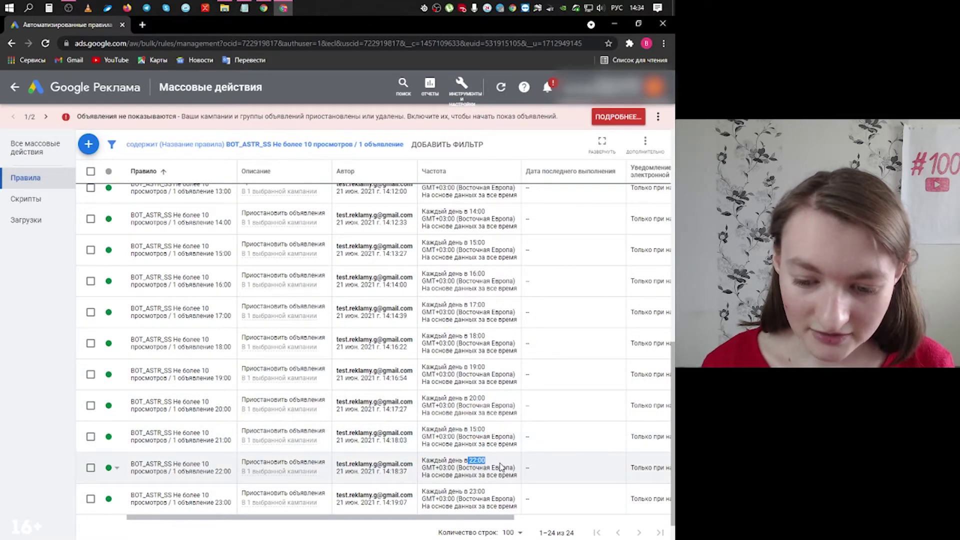
pyautogui.doubleClick(473, 492)
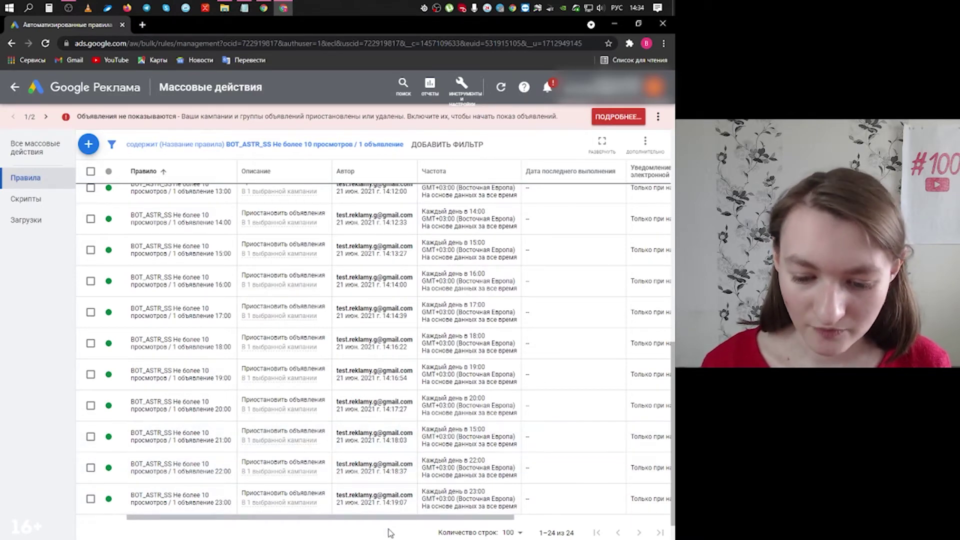
# Edit the rule whose name ends in 21:00 and set its daily run time to 21:00
pyautogui.moveTo(386, 518); pyautogui.dragTo(516, 518)
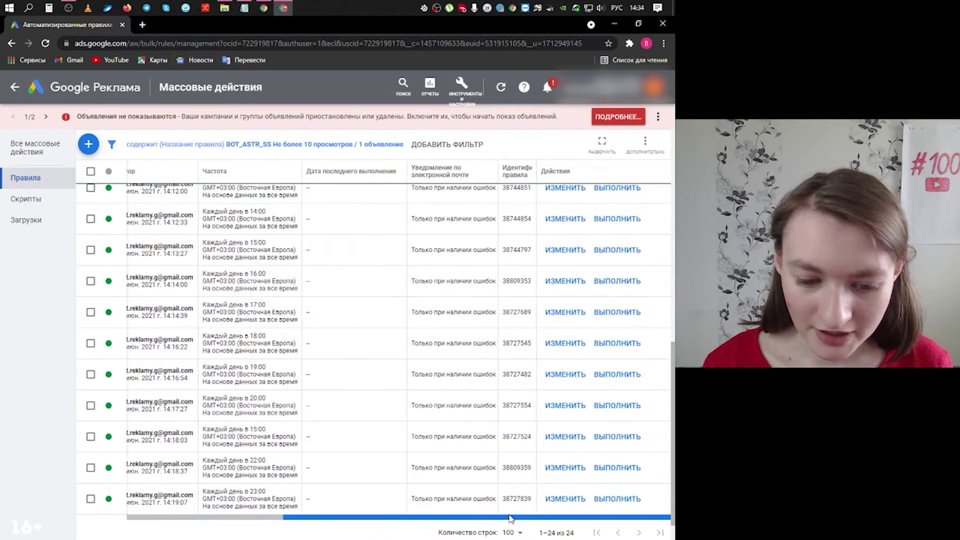
pyautogui.moveTo(335, 522); pyautogui.dragTo(397, 520)
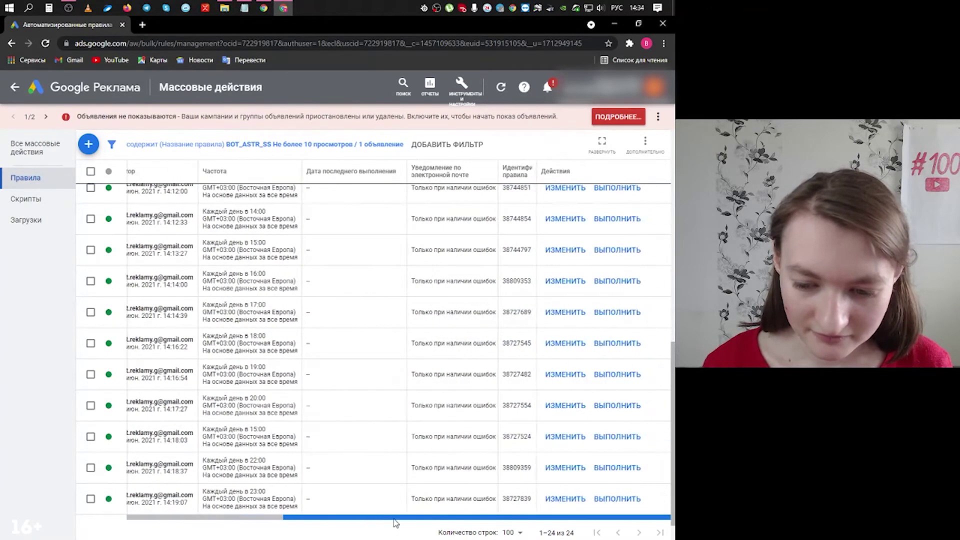
pyautogui.click(564, 437)
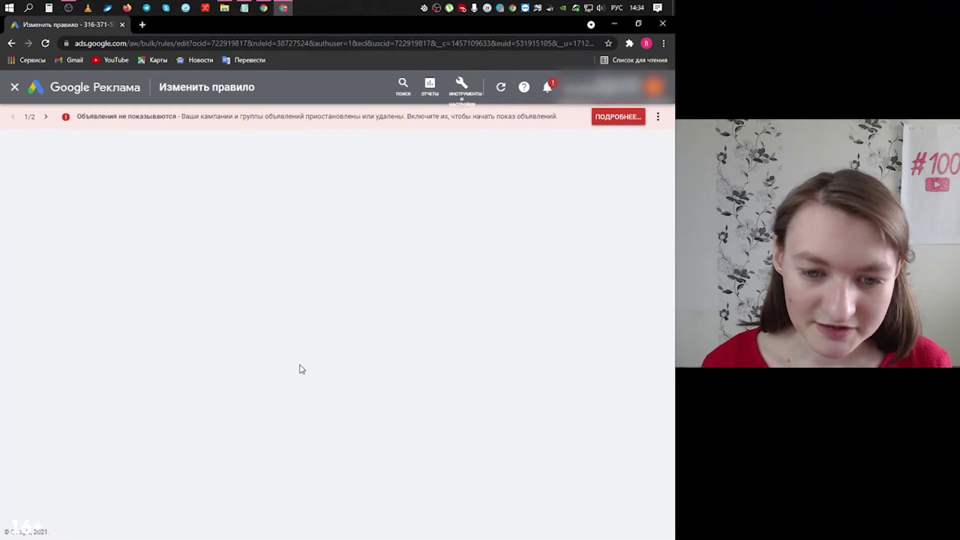
pyautogui.click(285, 298)
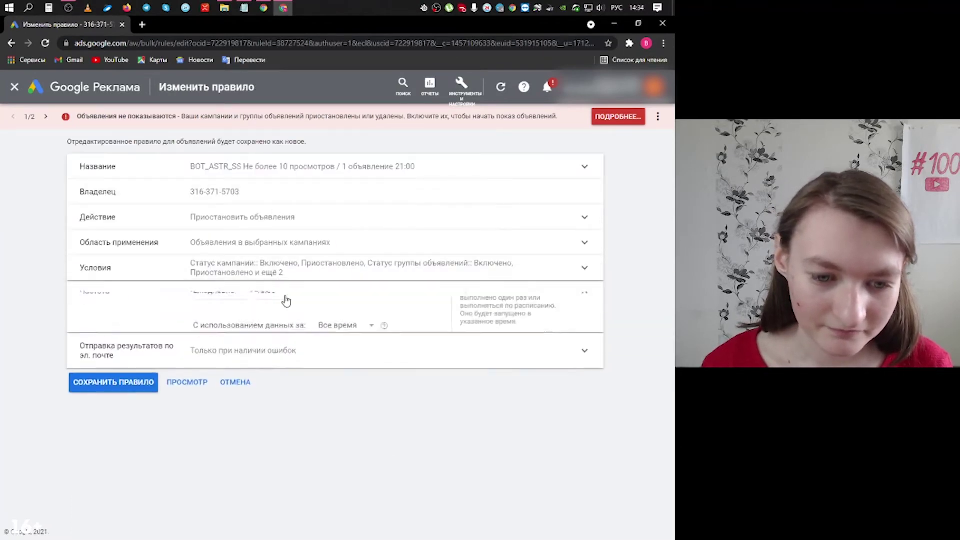
pyautogui.click(278, 303)
pyautogui.scroll(-3, 293, 415)
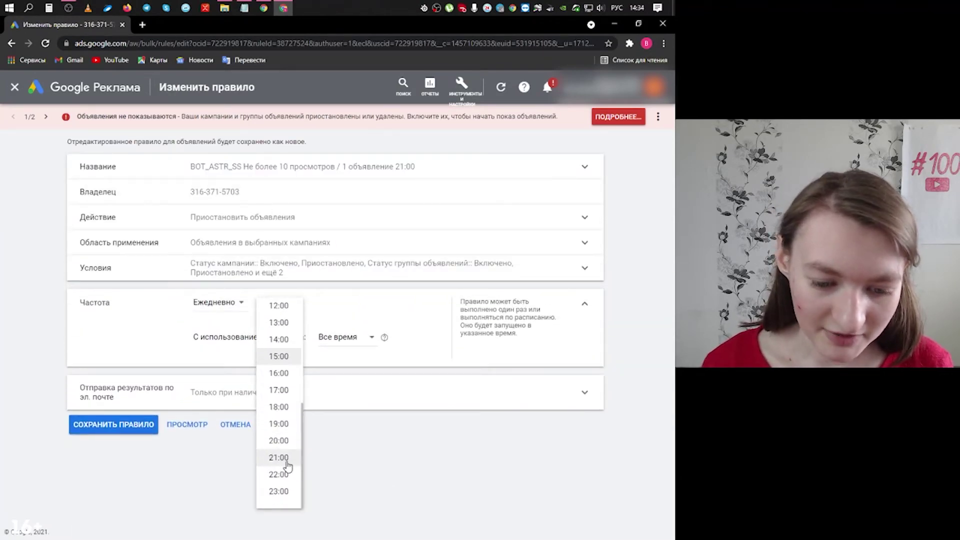
pyautogui.click(291, 459)
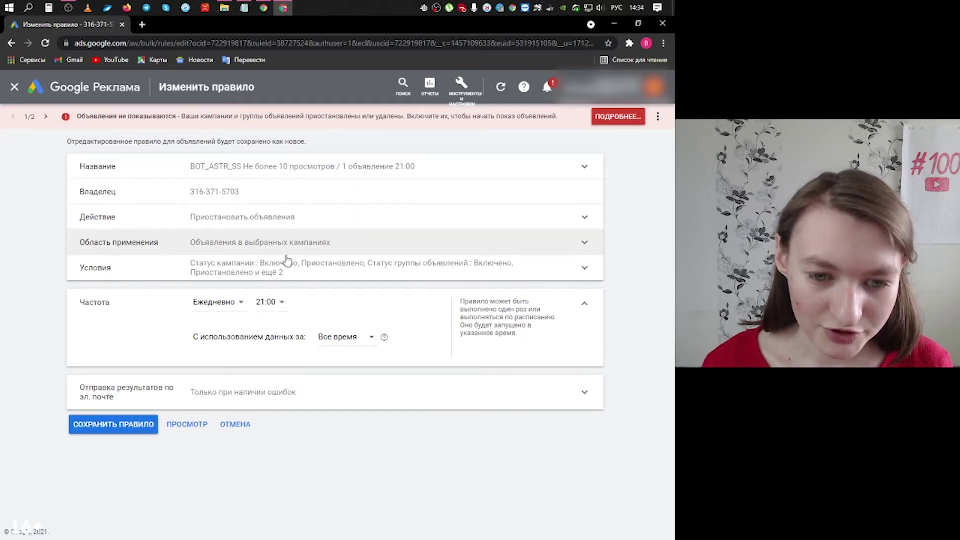
# Review the rule's conditions and e-mail notification settings, and save the rule
pyautogui.click(311, 272)
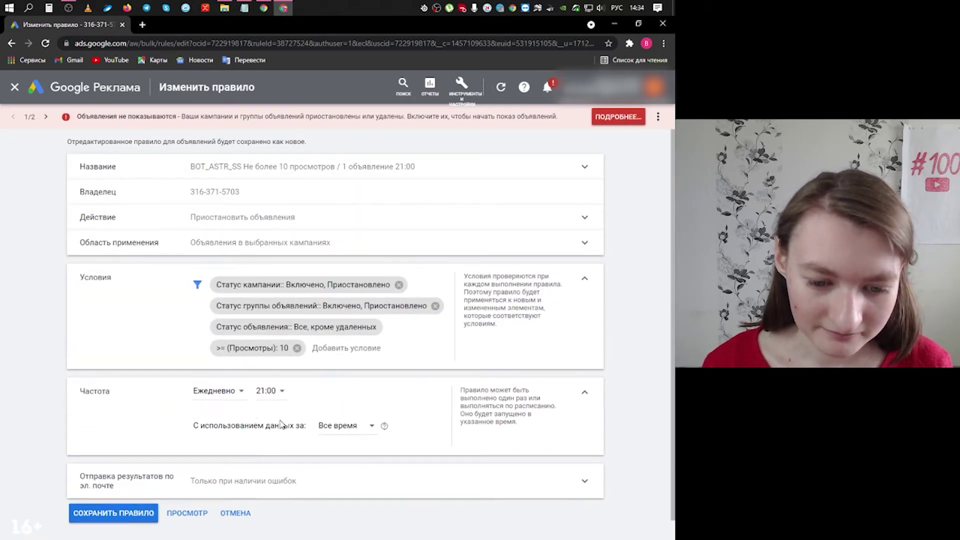
pyautogui.click(293, 478)
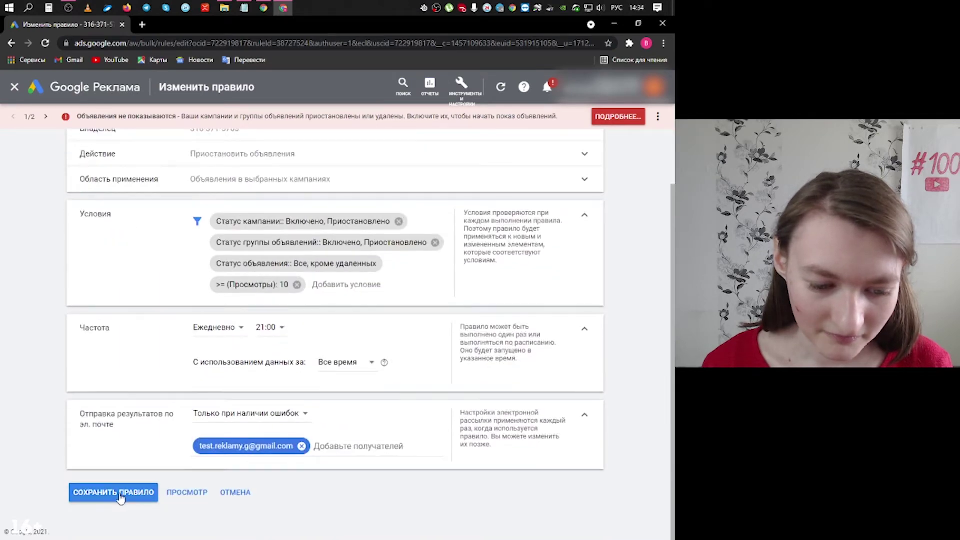
pyautogui.click(141, 492)
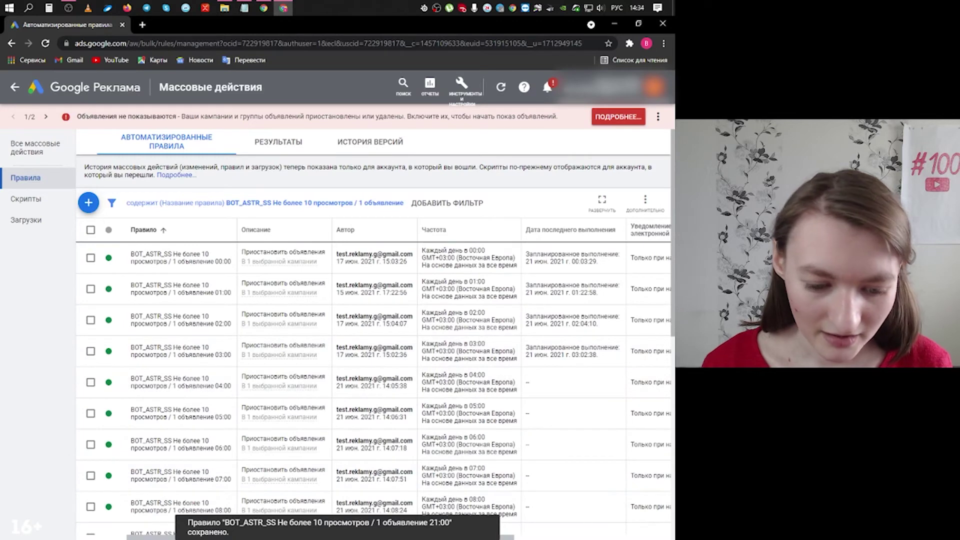
# Check the frequency of the saved 21:00 rule in the list and reopen the rule for editing
pyautogui.hscroll(5, 163, 534)
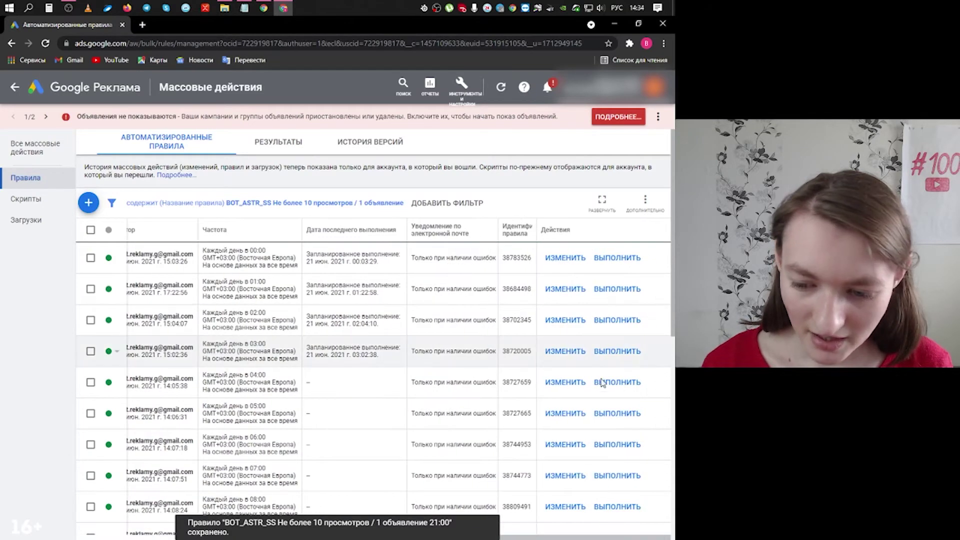
pyautogui.scroll(-5, 607, 381)
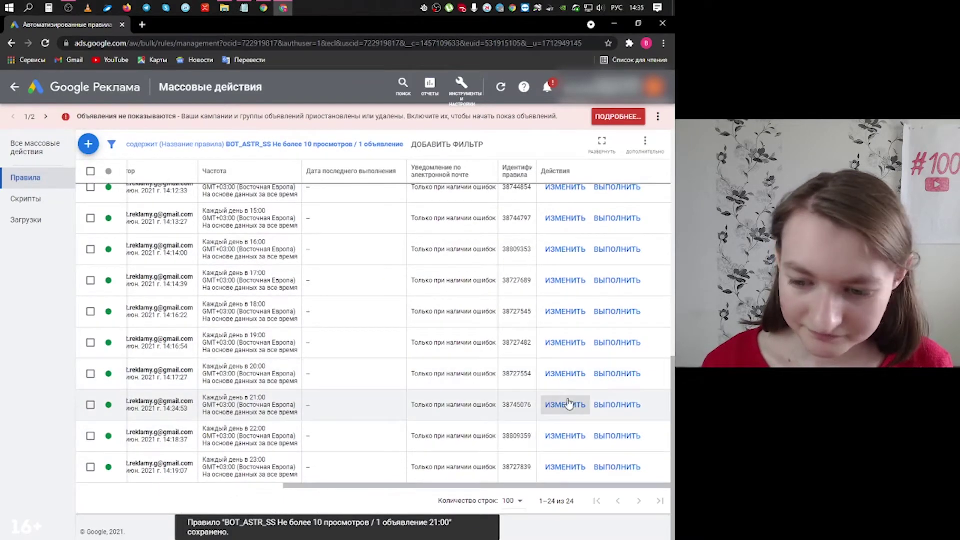
pyautogui.click(564, 404)
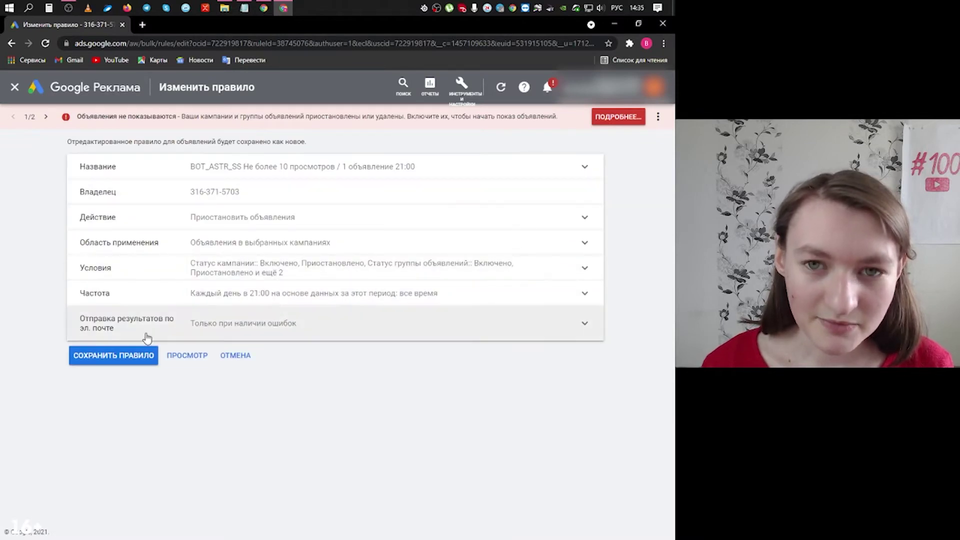
# Review the 21:00 rule's conditions and the condition categories that can be added, and save the rule without adding any
pyautogui.click(231, 273)
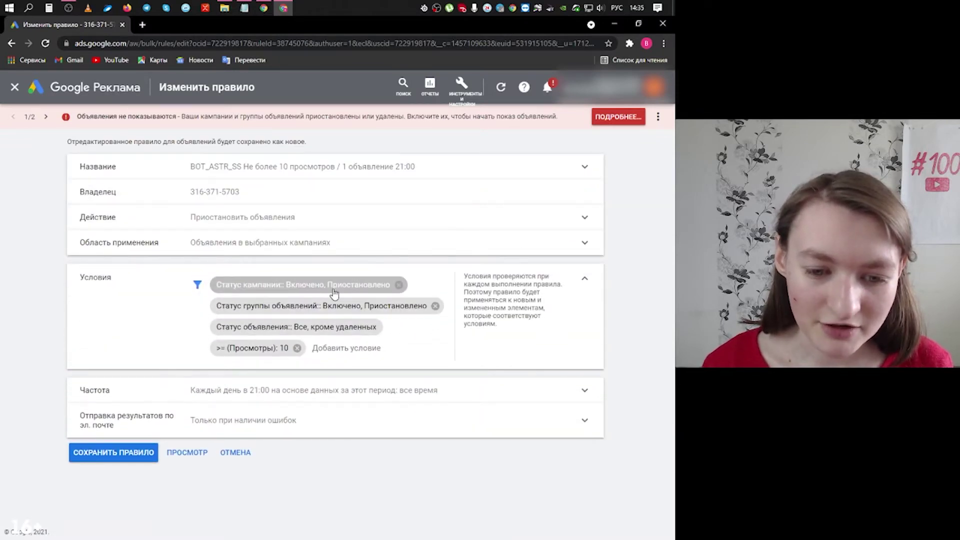
pyautogui.click(327, 349)
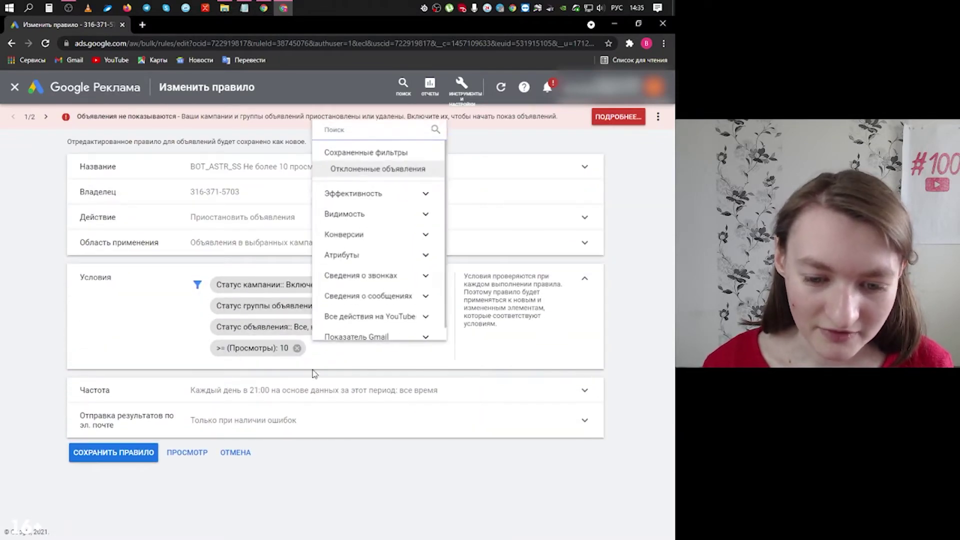
pyautogui.click(348, 371)
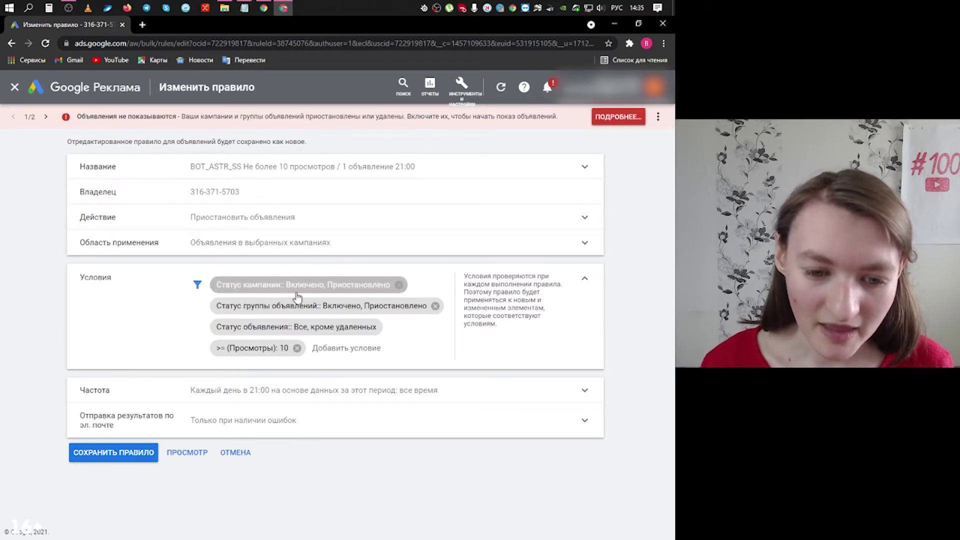
pyautogui.click(248, 333)
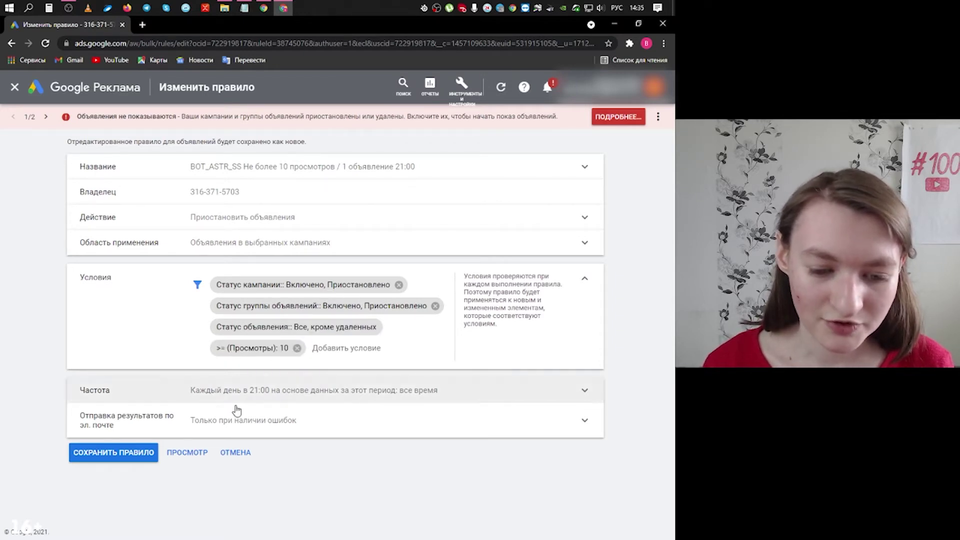
pyautogui.click(125, 456)
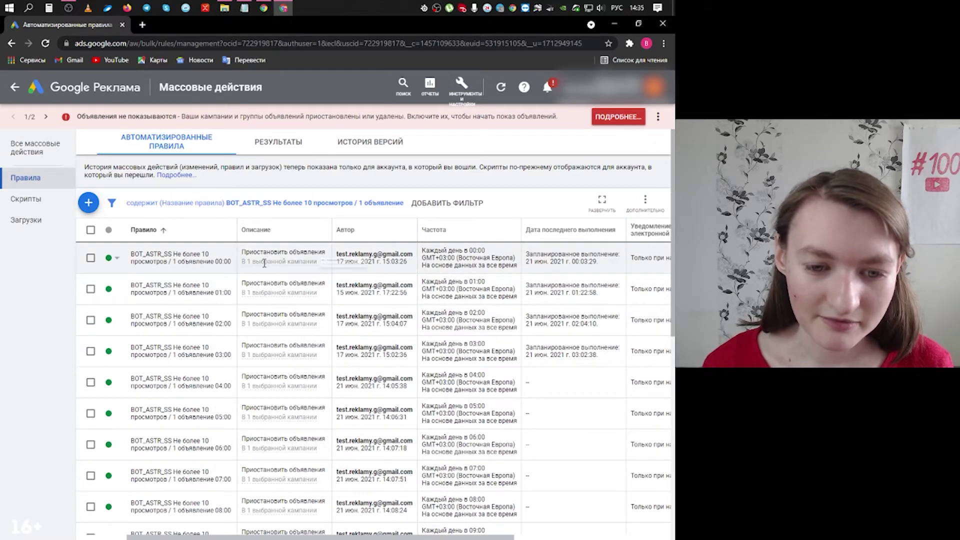
# Check in the description column which selected campaign each rule applies to, from the 00:00 rule through the 23:00 rule
pyautogui.moveTo(265, 264)
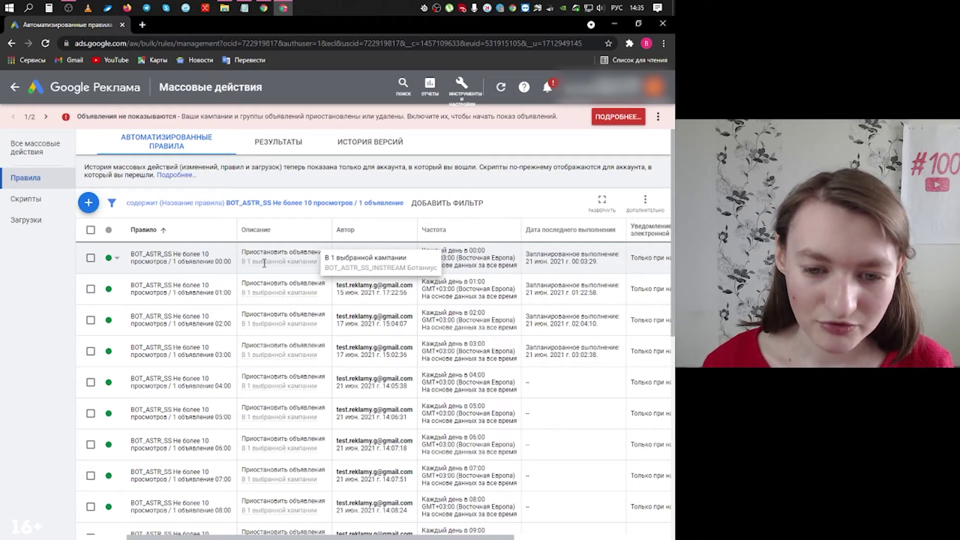
pyautogui.moveTo(265, 324)
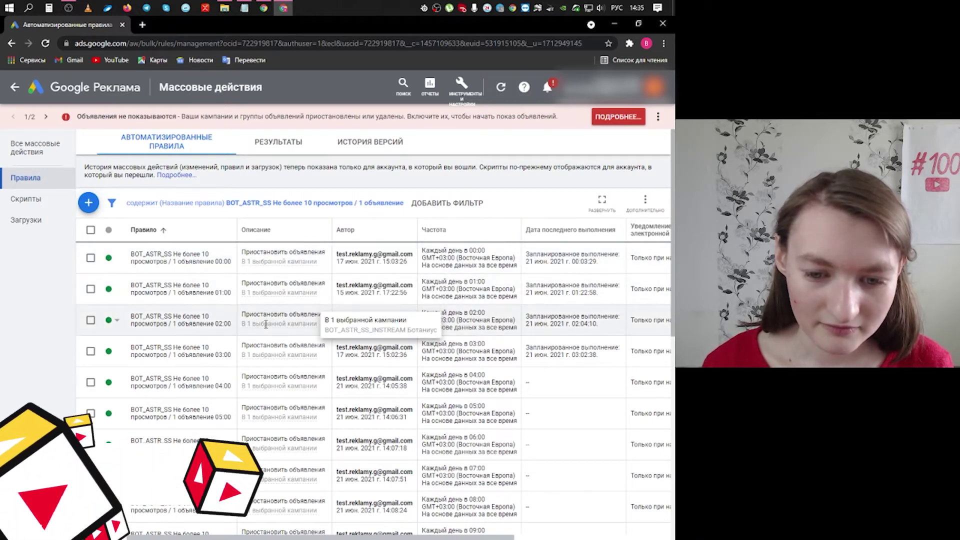
pyautogui.moveTo(268, 354)
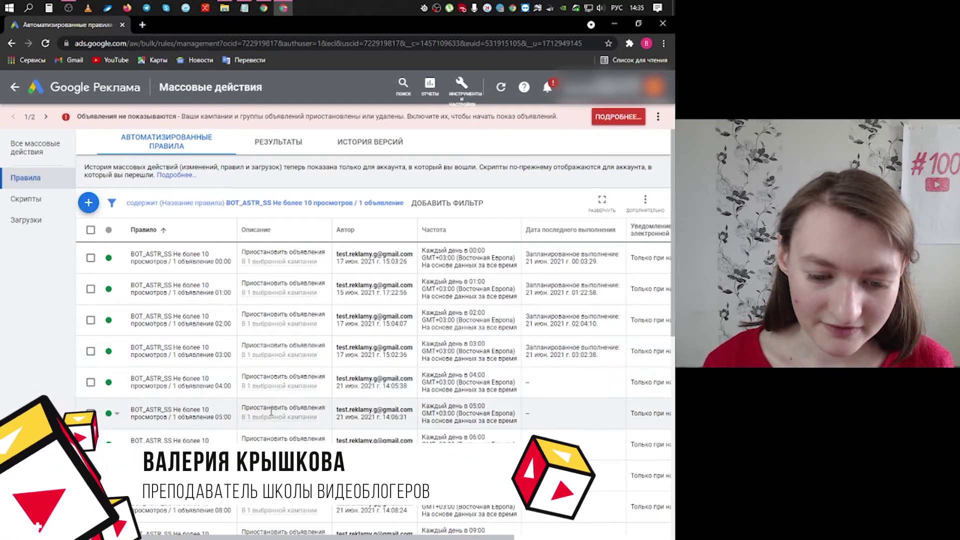
pyautogui.moveTo(271, 416); pyautogui.dragTo(315, 416)
pyautogui.scroll(-3, 311, 350)
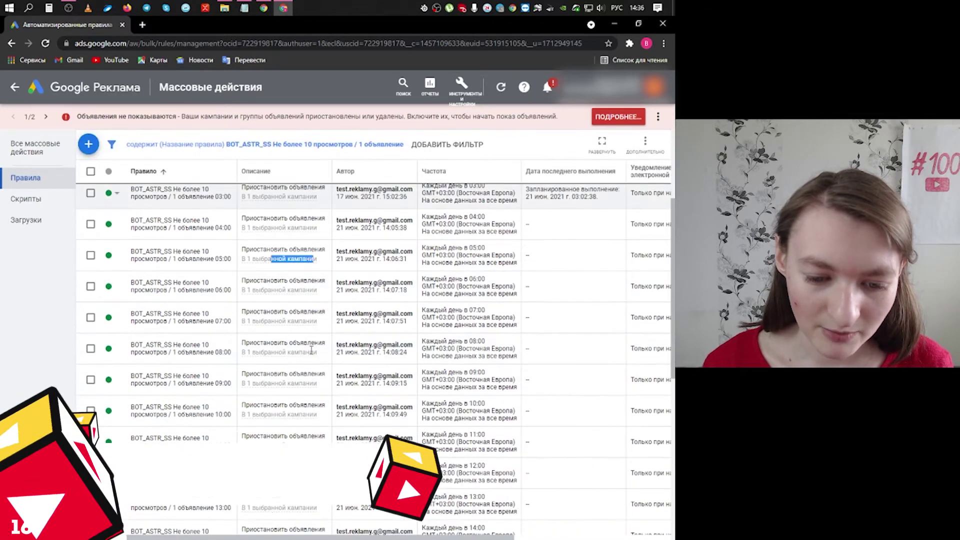
pyautogui.scroll(-1, 311, 351)
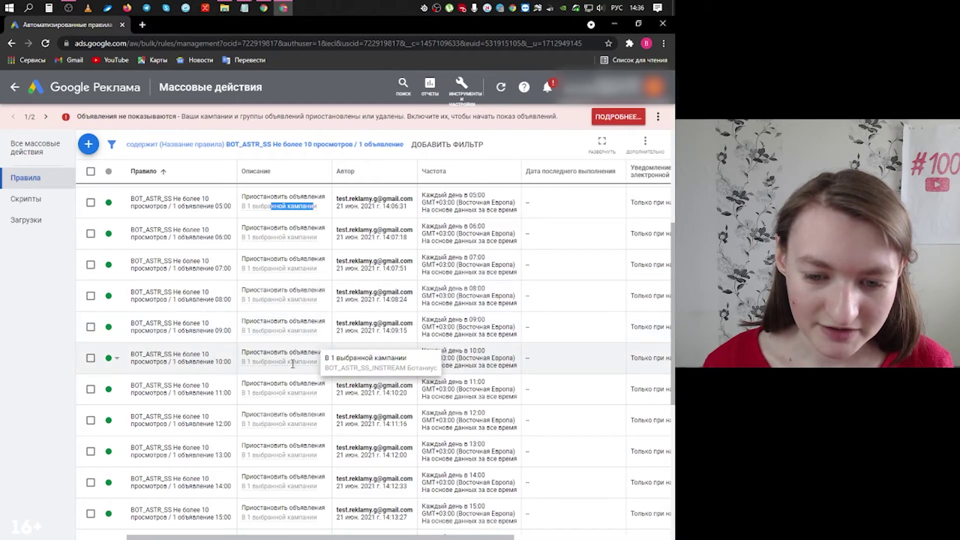
pyautogui.moveTo(292, 365); pyautogui.dragTo(260, 362)
pyautogui.scroll(-3, 294, 234)
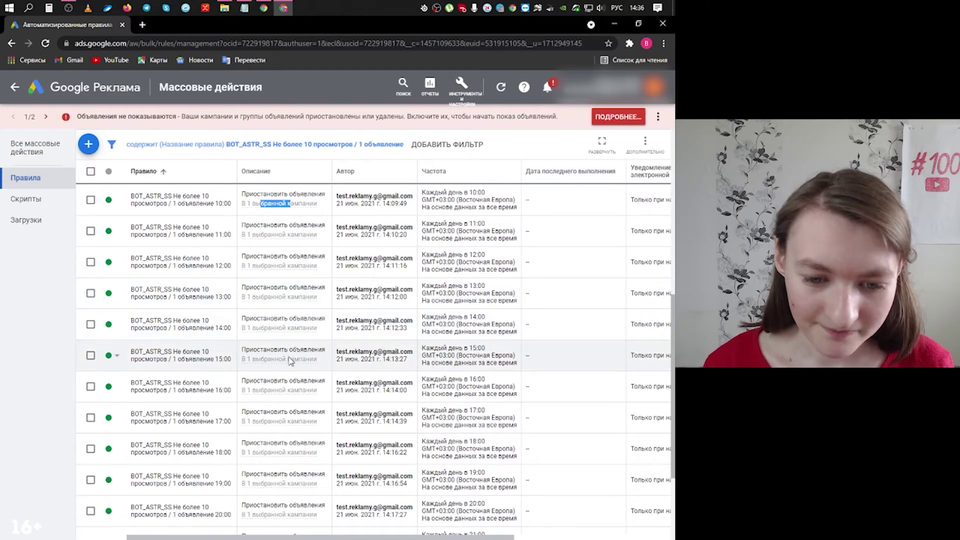
pyautogui.moveTo(290, 361); pyautogui.dragTo(264, 361)
pyautogui.scroll(-3, 292, 254)
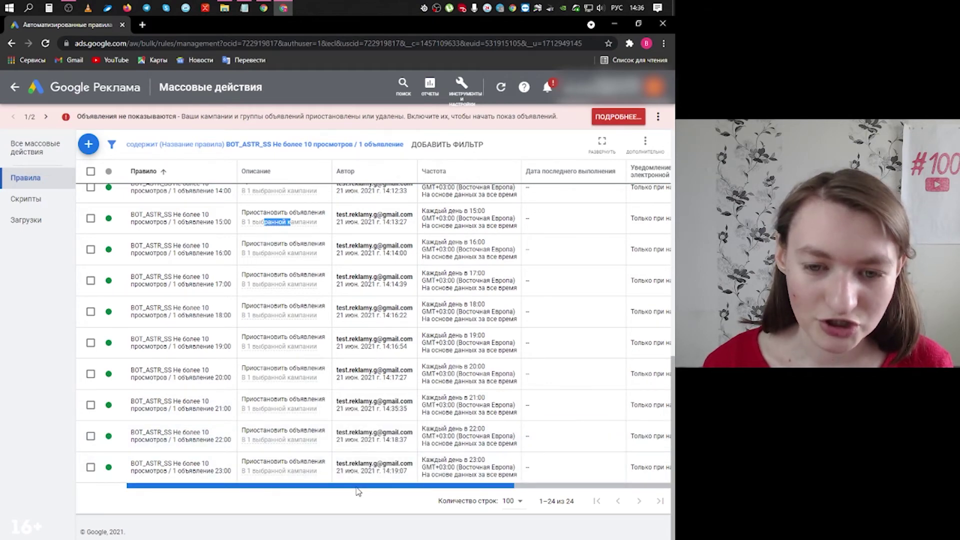
# Review the author and creation date of the rules across the whole list
pyautogui.hscroll(3, 358, 492)
pyautogui.hscroll(-3, 325, 484)
pyautogui.scroll(4, 357, 402)
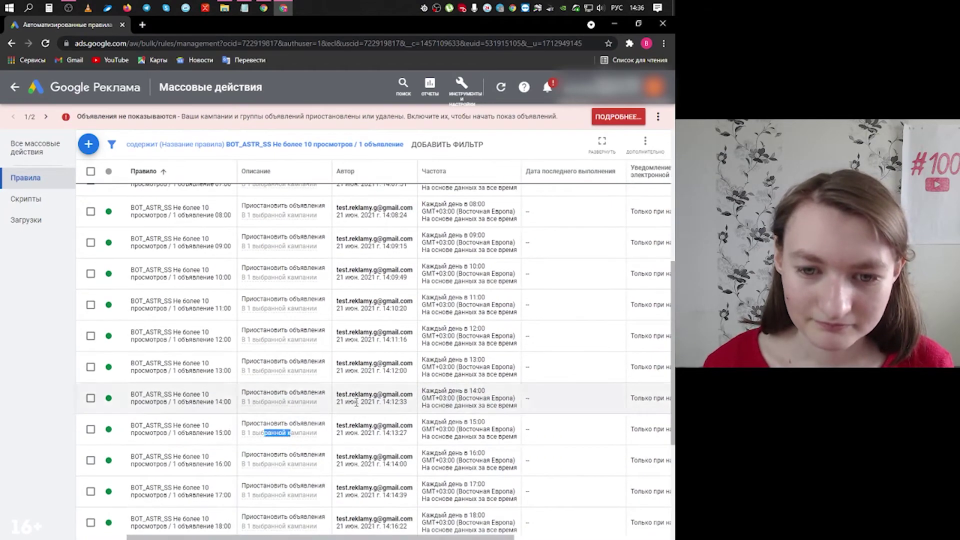
pyautogui.scroll(5, 357, 403)
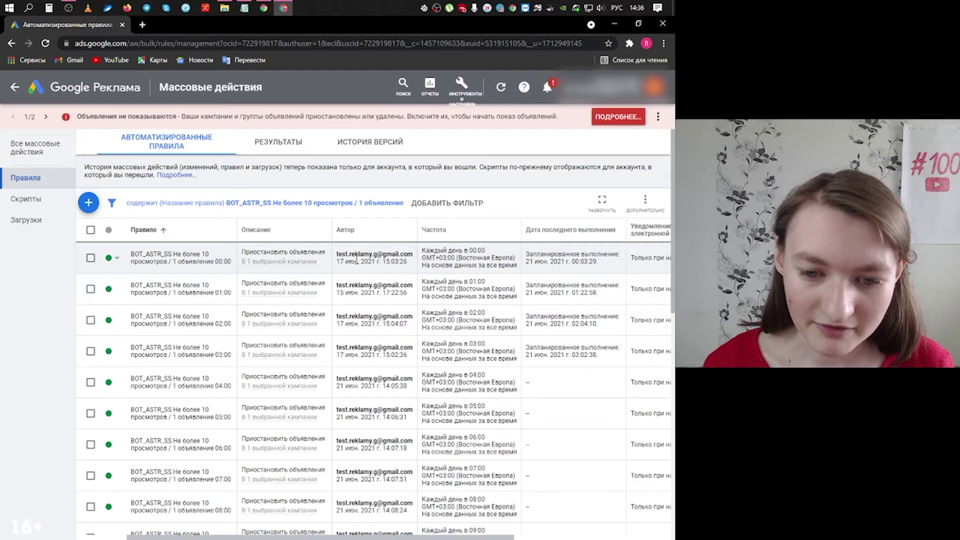
pyautogui.scroll(-3, 358, 258)
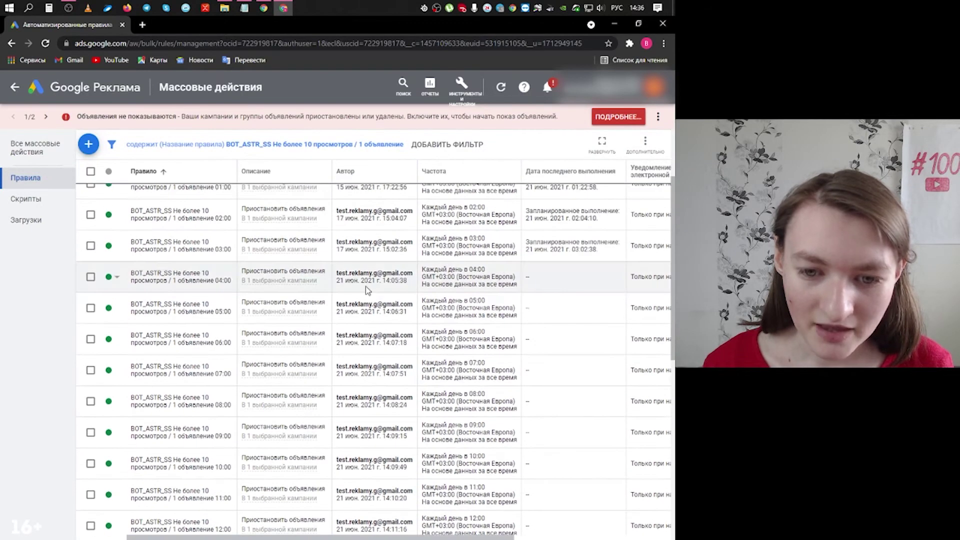
pyautogui.scroll(3, 352, 261)
pyautogui.moveTo(349, 254); pyautogui.dragTo(413, 254)
pyautogui.scroll(-10, 383, 245)
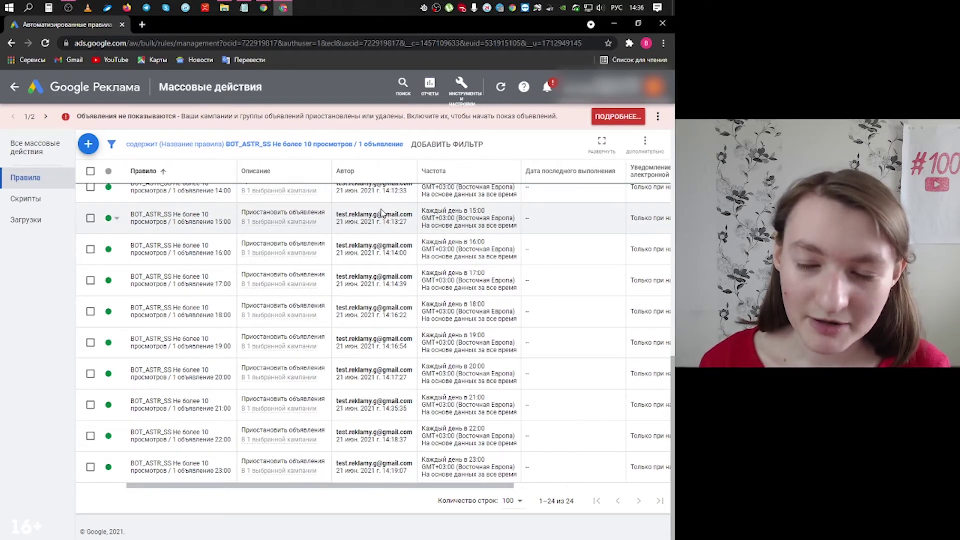
pyautogui.moveTo(399, 214); pyautogui.dragTo(353, 211)
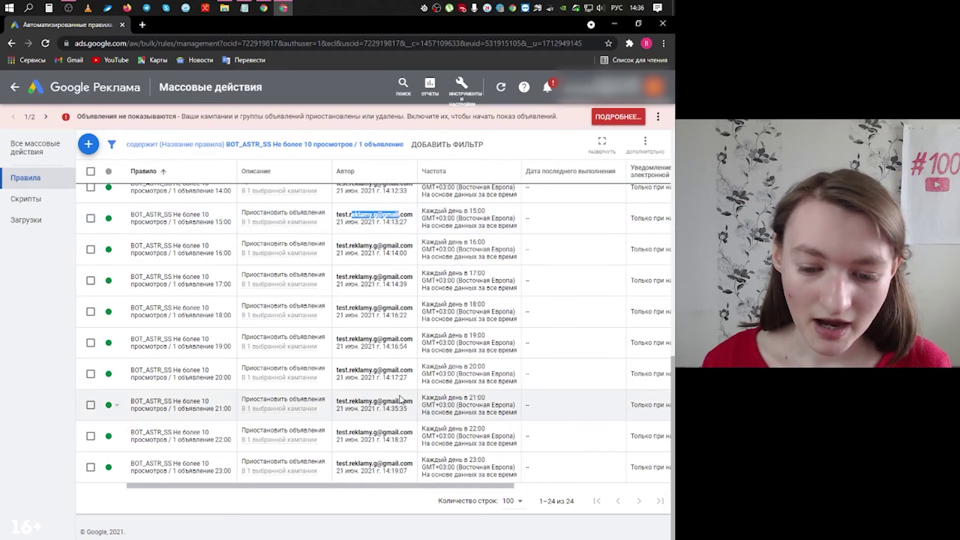
# Examine the last execution dates of the rules, comparing the scheduled runs of the earliest hourly rules
pyautogui.moveTo(399, 401); pyautogui.dragTo(495, 486)
pyautogui.click(419, 303)
pyautogui.scroll(10, 396, 340)
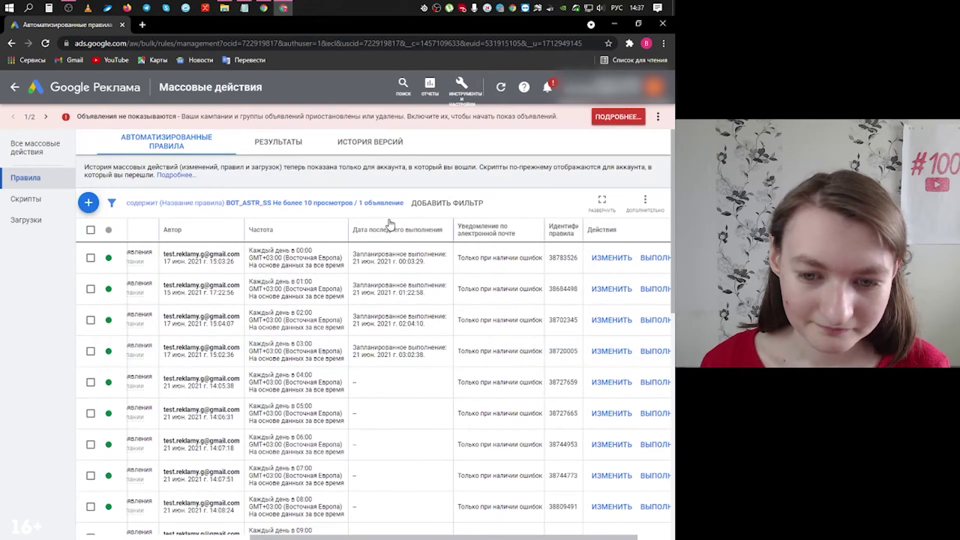
pyautogui.scroll(-3, 403, 380)
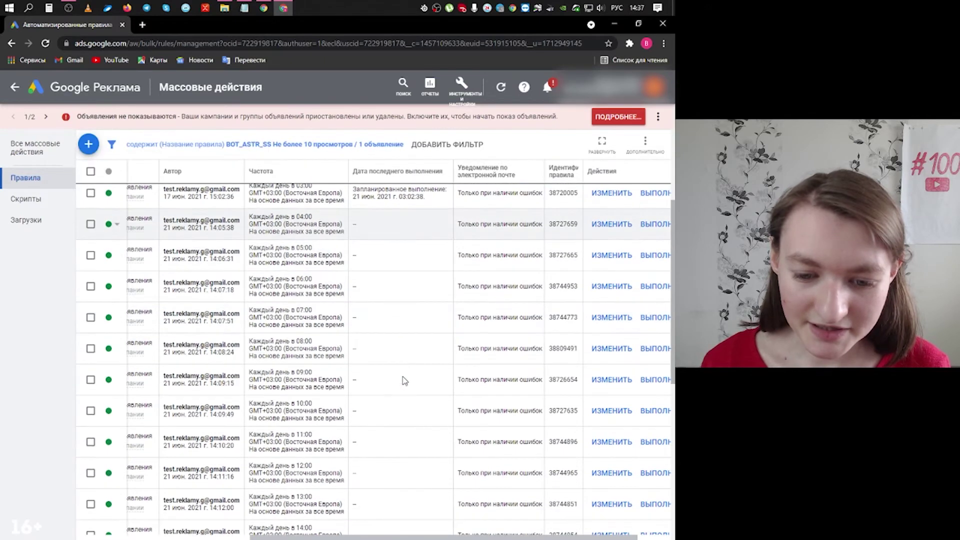
pyautogui.scroll(3, 376, 381)
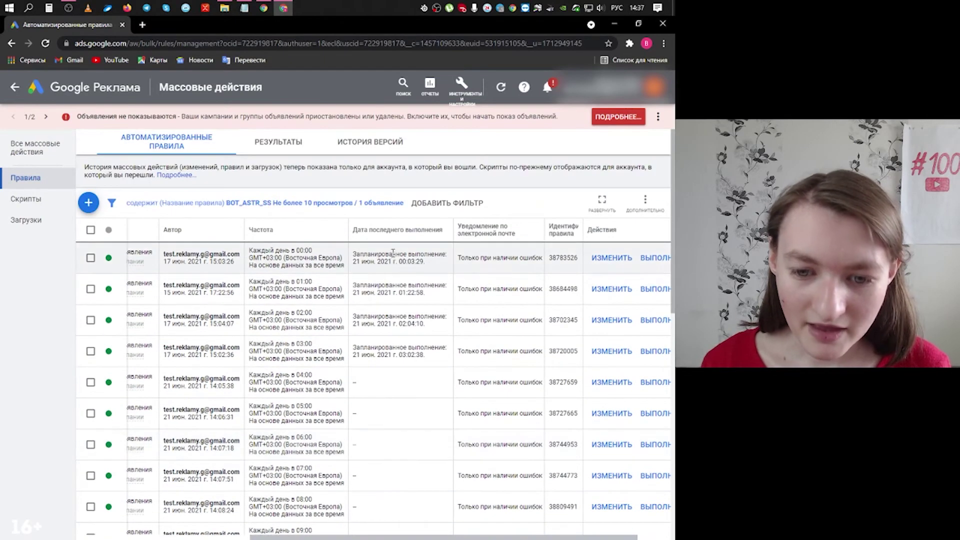
pyautogui.moveTo(354, 254); pyautogui.dragTo(406, 254)
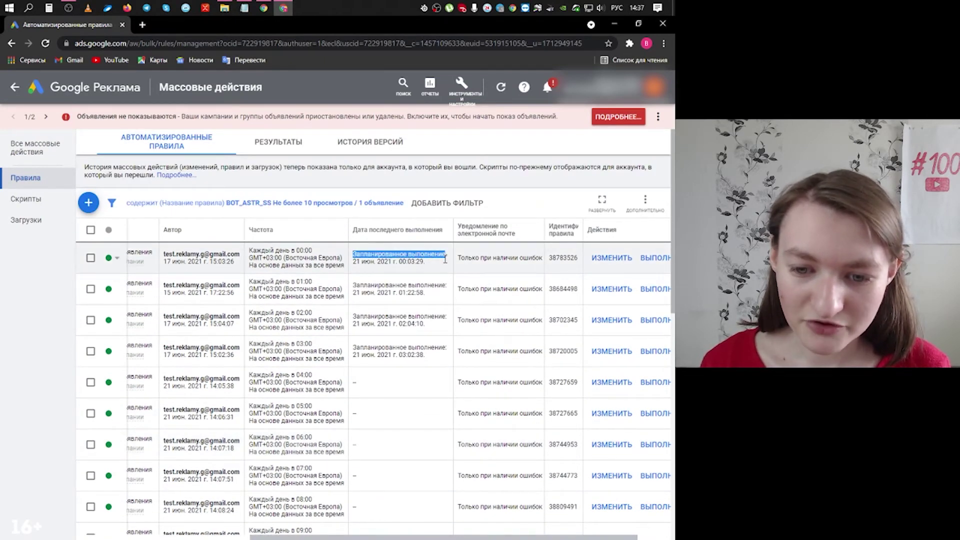
pyautogui.moveTo(367, 285); pyautogui.dragTo(419, 299)
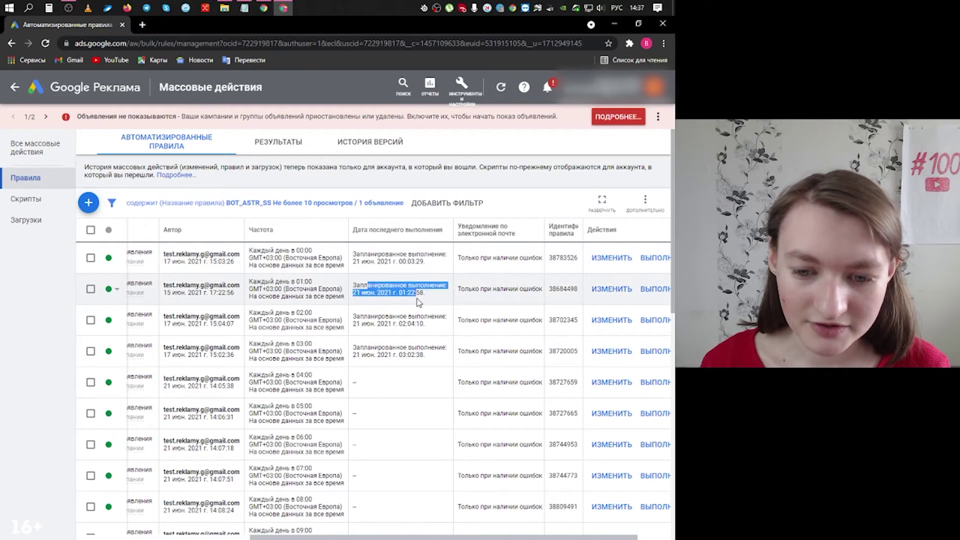
pyautogui.click(398, 325)
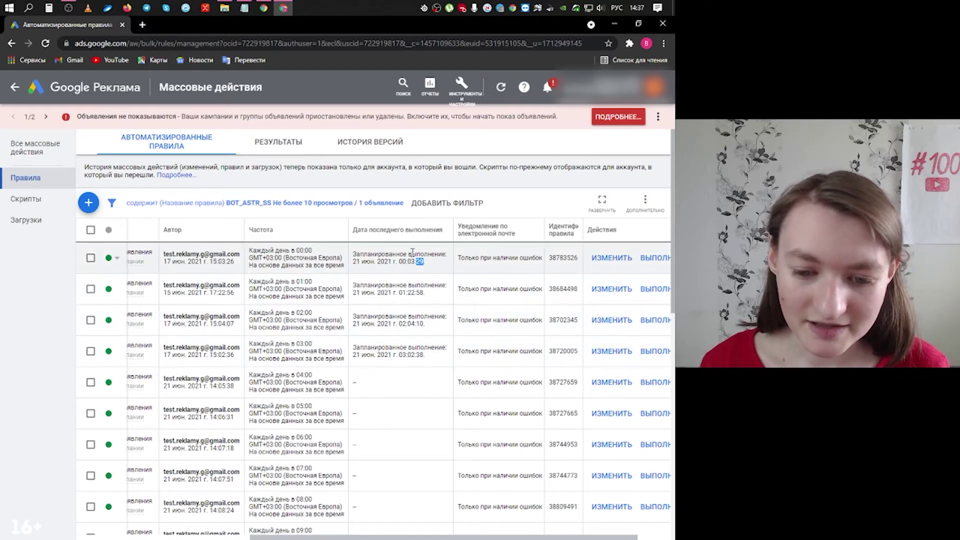
# Compare the hour in the rule names with their frequency times, focusing on the 18:00 rule
pyautogui.scroll(-2, 350, 351)
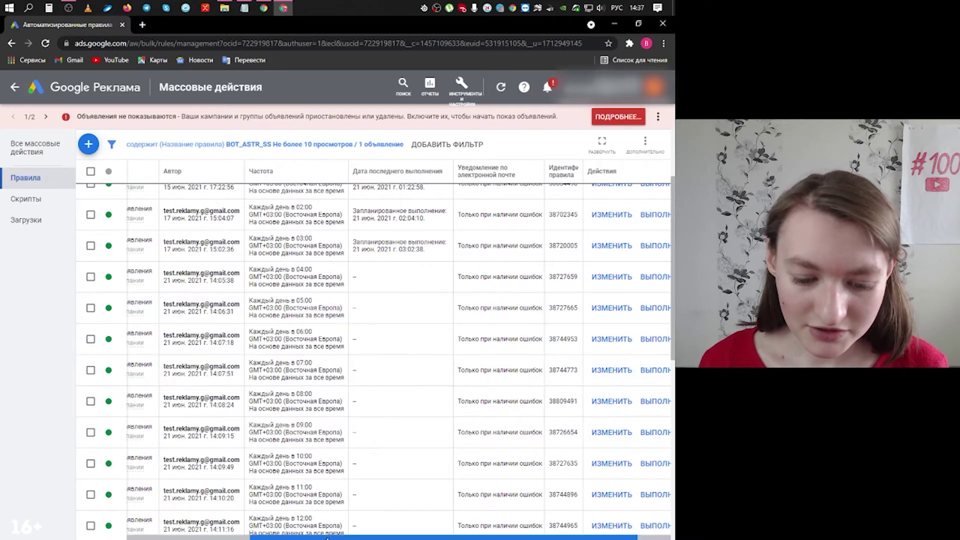
pyautogui.moveTo(327, 538); pyautogui.dragTo(204, 538)
pyautogui.scroll(-3, 214, 465)
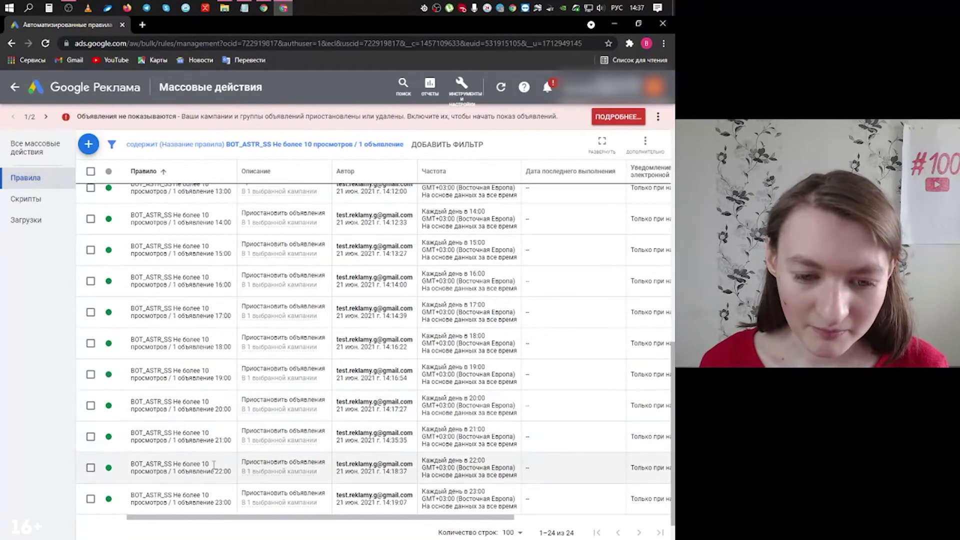
pyautogui.scroll(1, 214, 465)
pyautogui.scroll(-1, 210, 425)
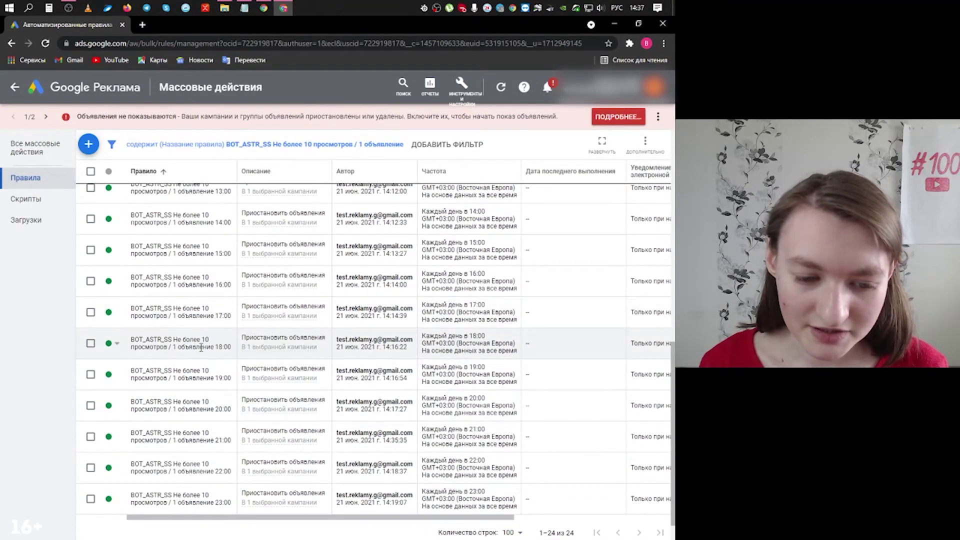
pyautogui.moveTo(195, 347); pyautogui.dragTo(230, 349)
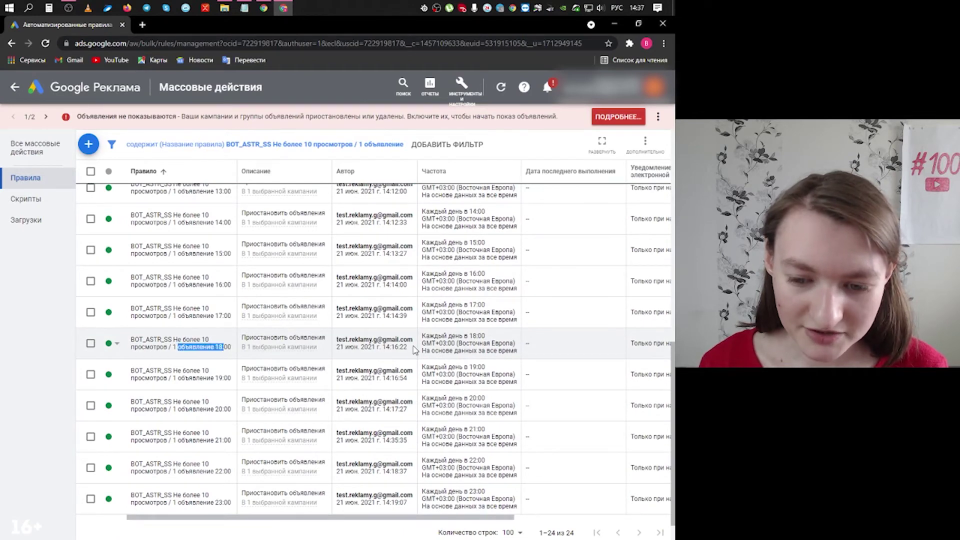
# Check the e-mail notification setting of every rule and slightly widen that column
pyautogui.moveTo(329, 518); pyautogui.dragTo(484, 518)
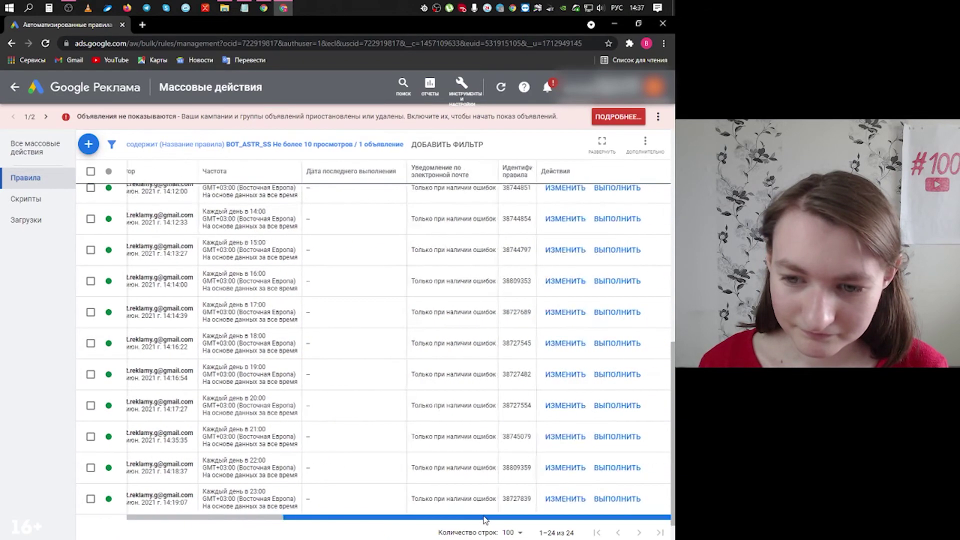
pyautogui.scroll(15, 550, 357)
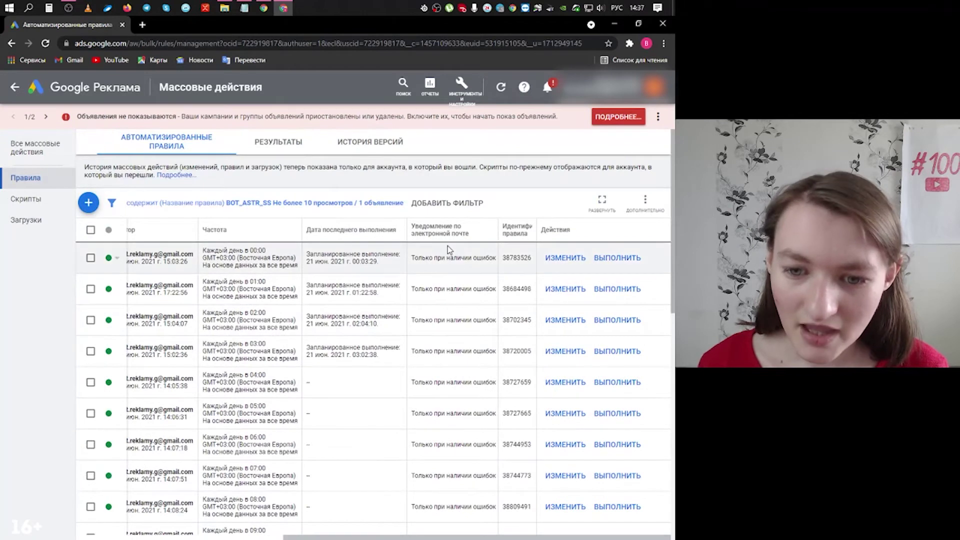
pyautogui.moveTo(495, 226); pyautogui.dragTo(497, 226)
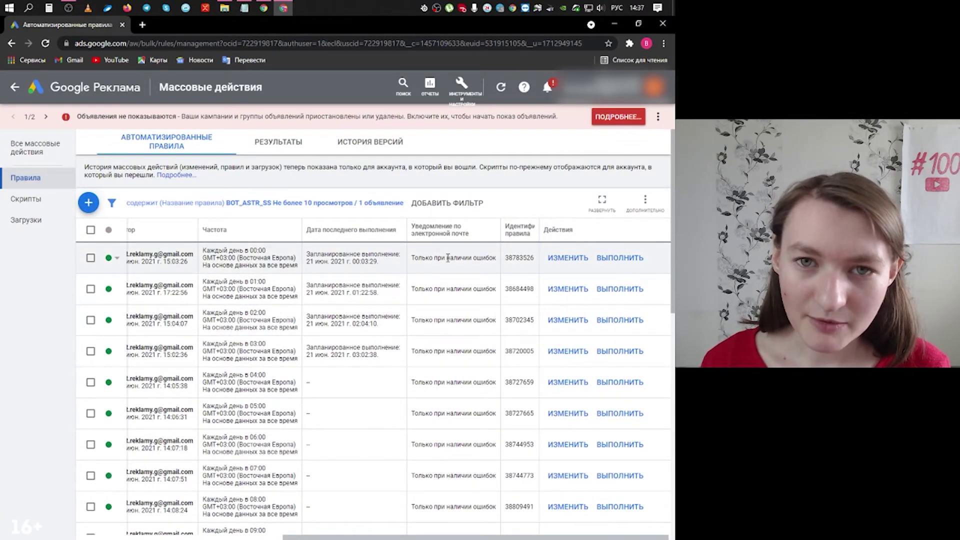
# Open the 00:00 rule for editing and review its e-mail notification options without changing the selection
pyautogui.click(564, 257)
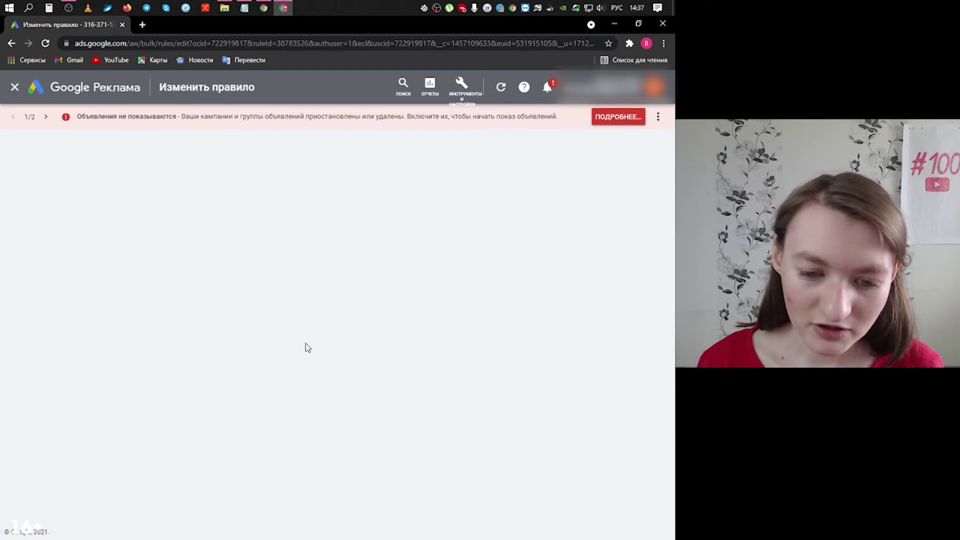
pyautogui.click(260, 328)
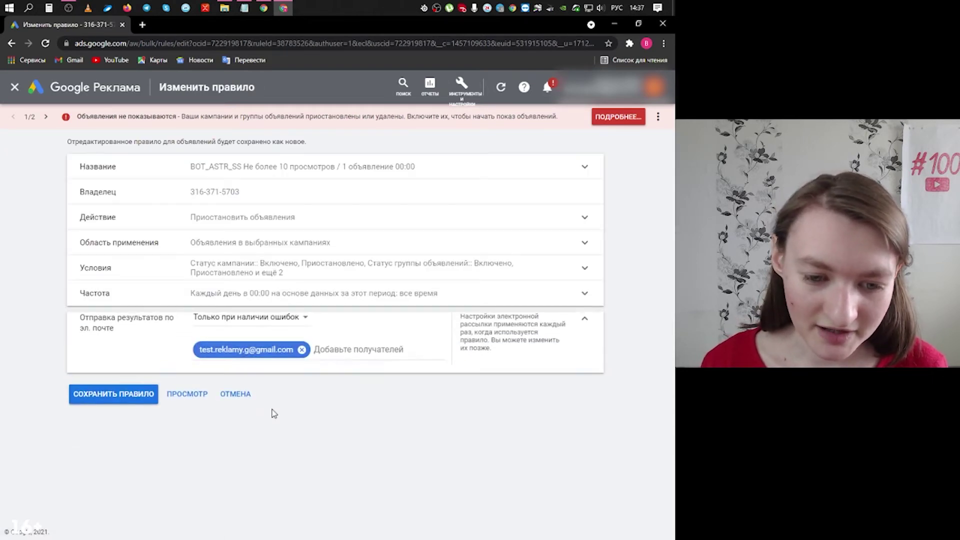
pyautogui.click(270, 326)
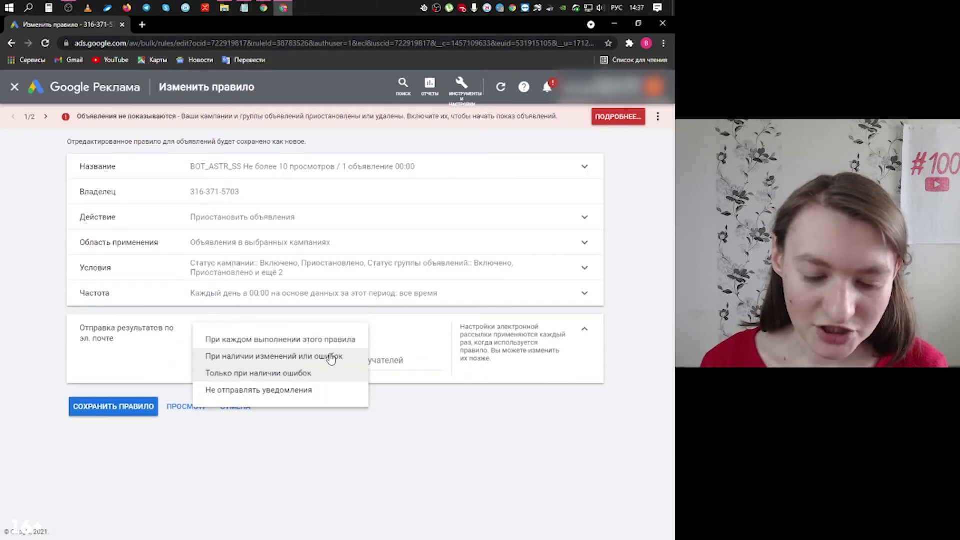
pyautogui.click(400, 325)
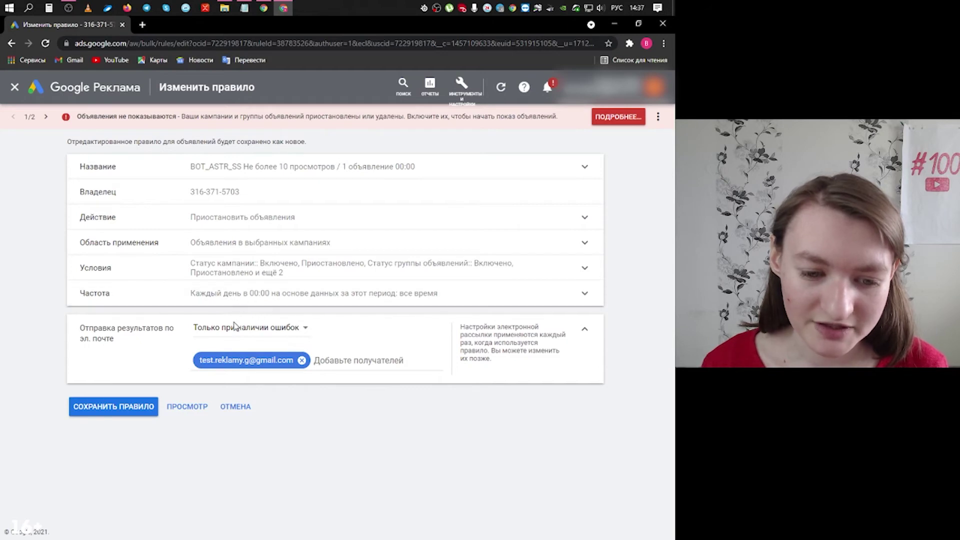
pyautogui.click(257, 321)
pyautogui.click(357, 311)
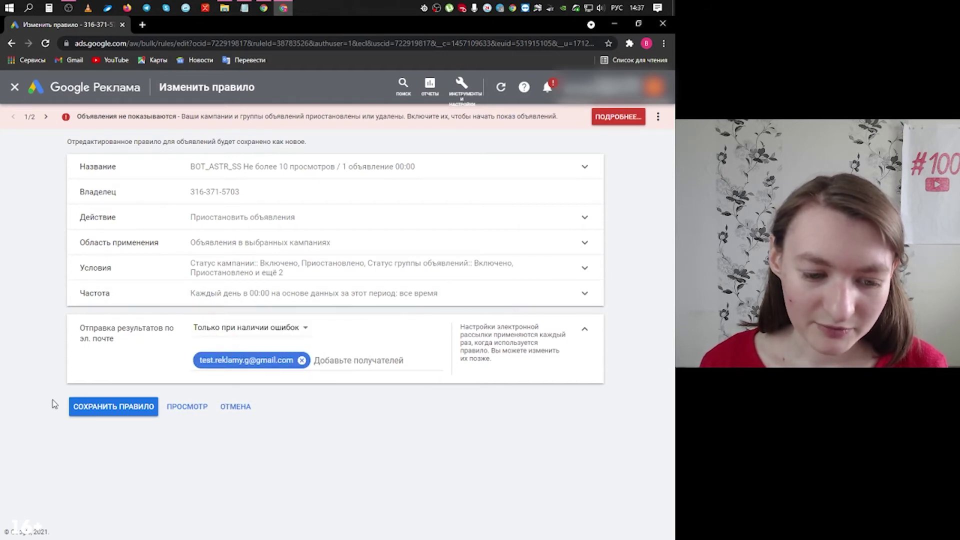
# Save the 00:00 rule and check the e-mail notification and rule identifier columns across the rules list
pyautogui.click(90, 406)
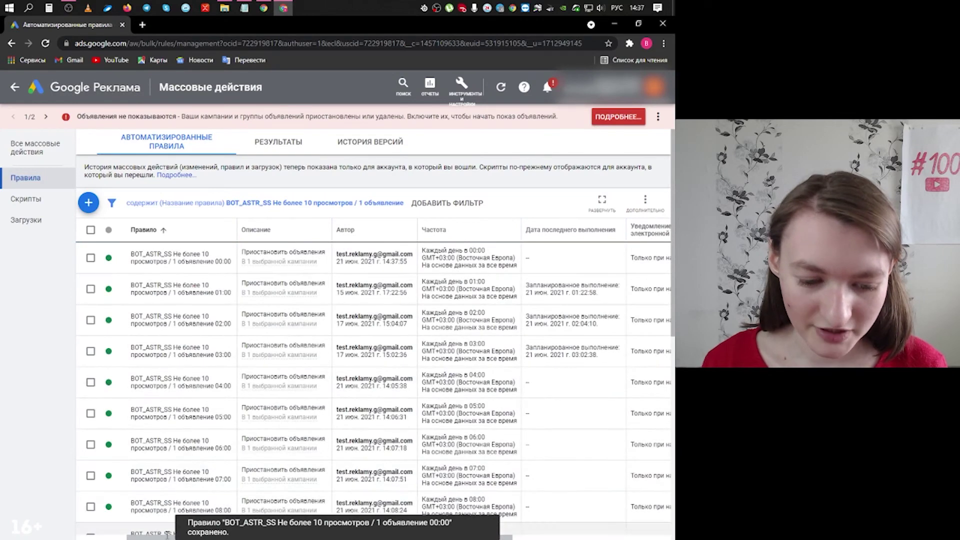
pyautogui.hscroll(5, 487, 318)
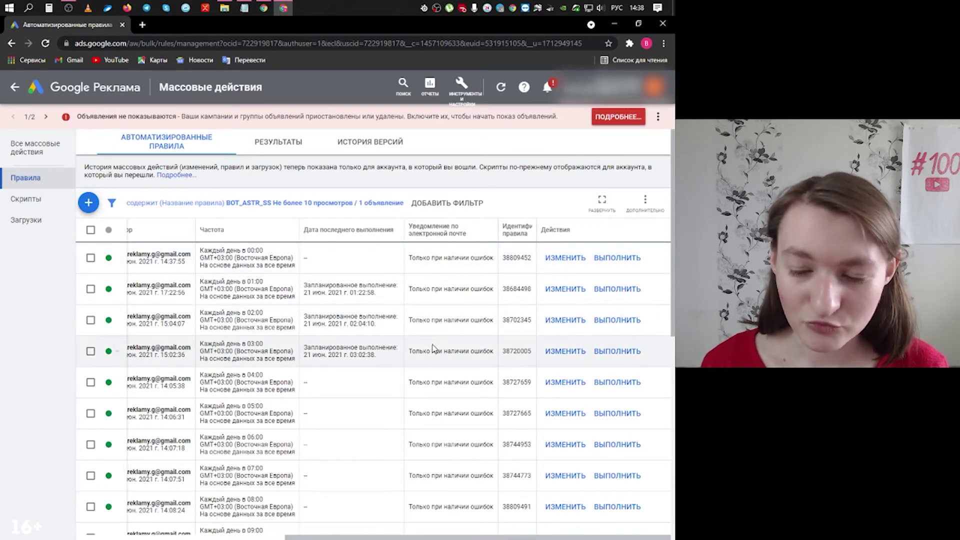
pyautogui.scroll(-10, 450, 254)
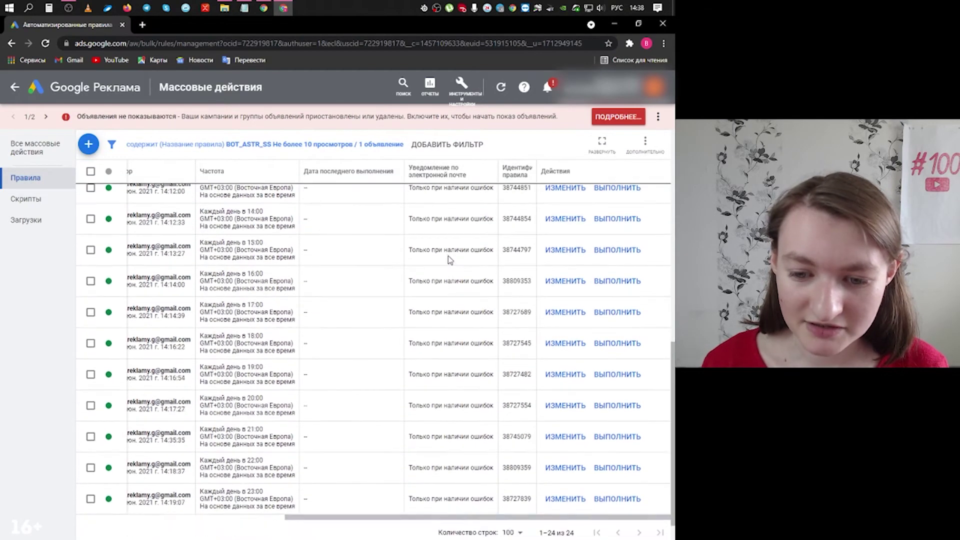
pyautogui.scroll(10, 450, 292)
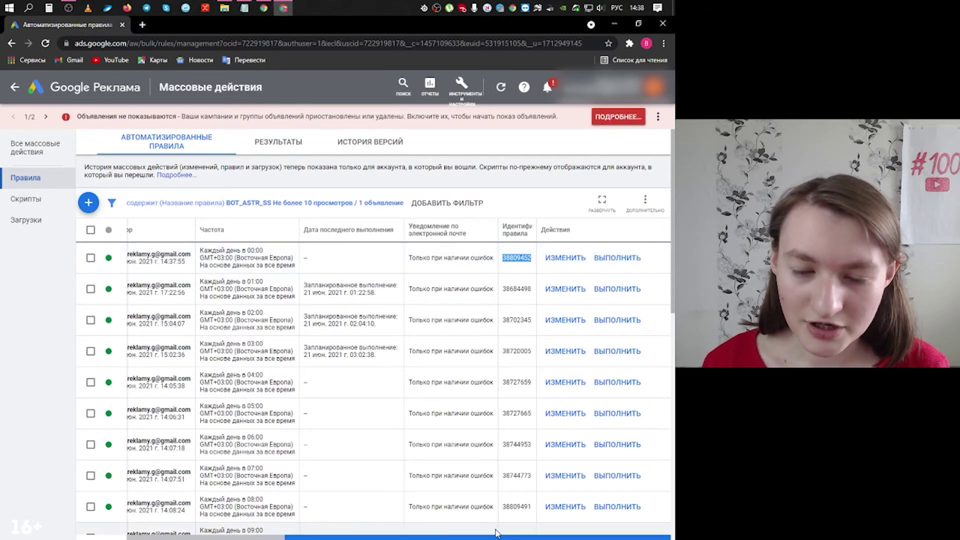
pyautogui.moveTo(480, 534)
pyautogui.mouseDown()
pyautogui.moveTo(310, 535)
pyautogui.moveTo(466, 532)
pyautogui.mouseUp()
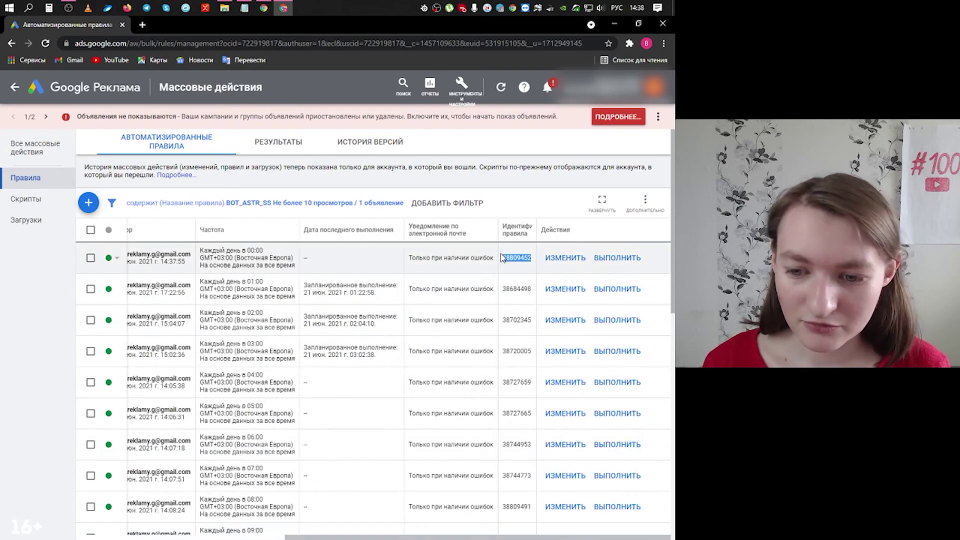
pyautogui.moveTo(532, 258); pyautogui.dragTo(506, 256)
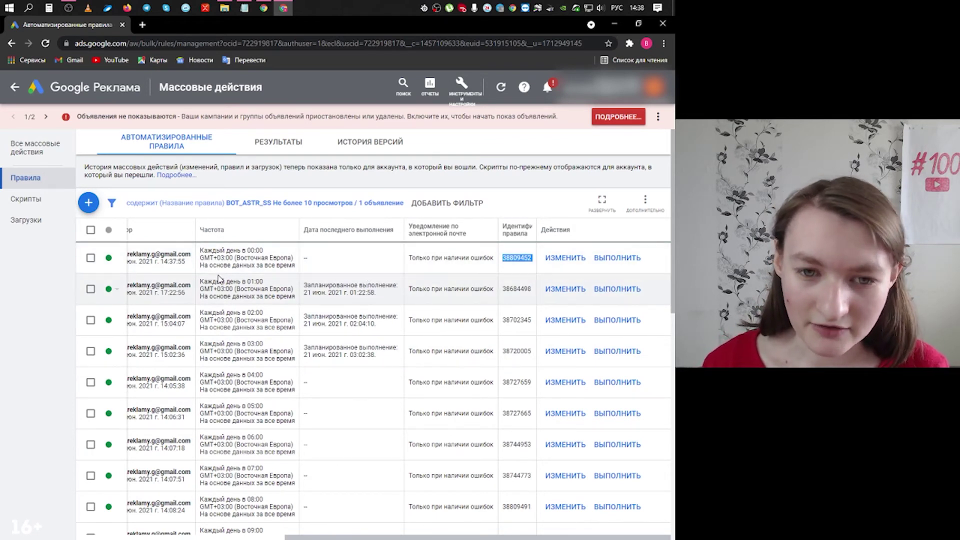
# Run the 00:00 rule manually and view the details of that execution before returning to the rules list
pyautogui.click(611, 258)
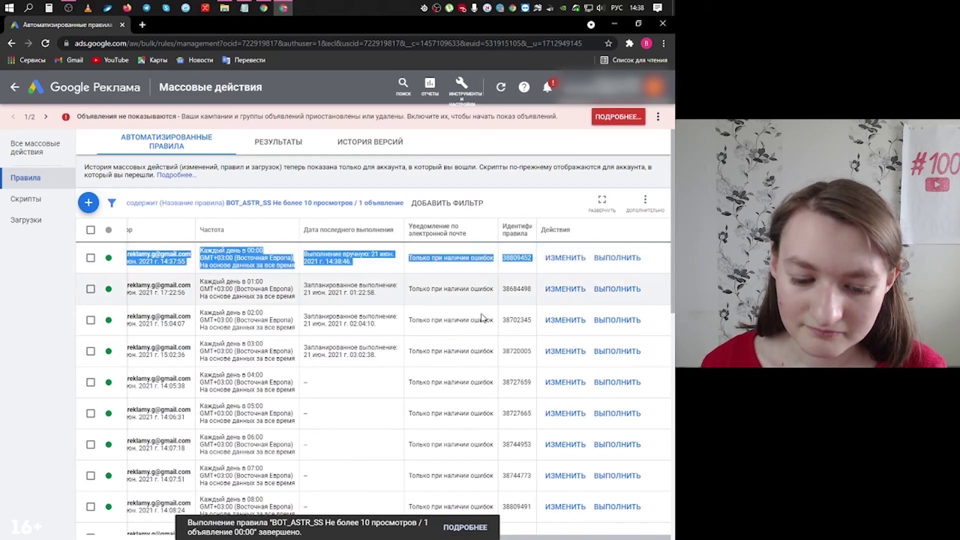
pyautogui.click(448, 531)
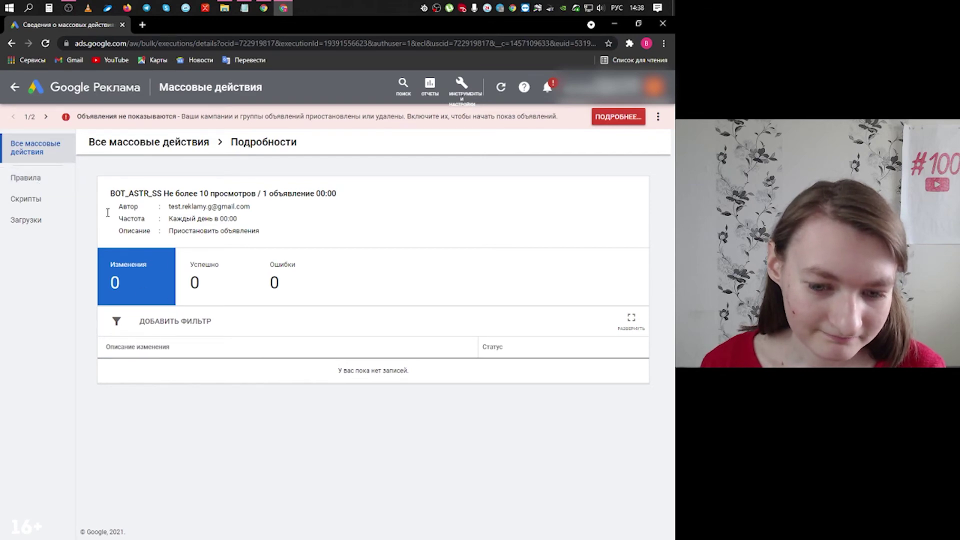
pyautogui.click(43, 182)
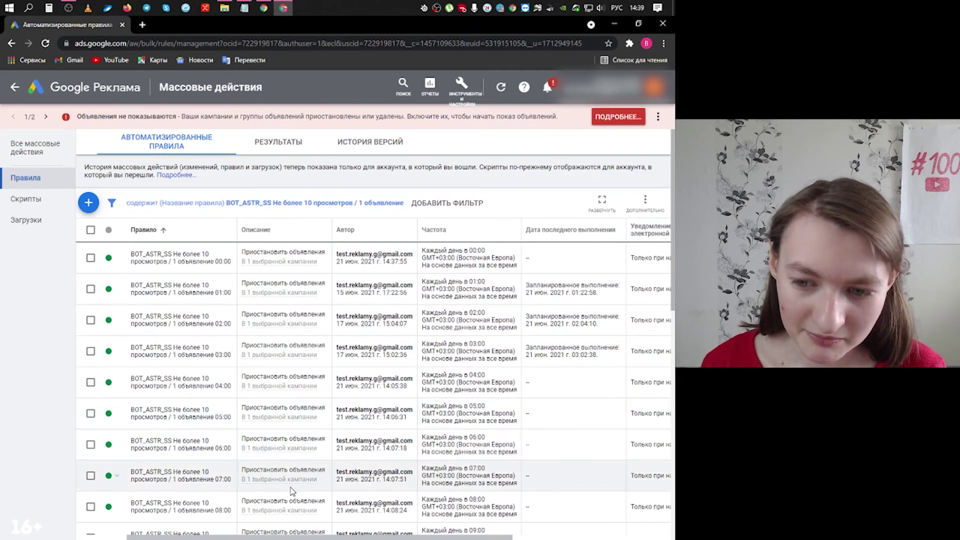
pyautogui.moveTo(287, 537)
pyautogui.mouseDown()
pyautogui.moveTo(444, 535)
pyautogui.moveTo(286, 536)
pyautogui.mouseUp()
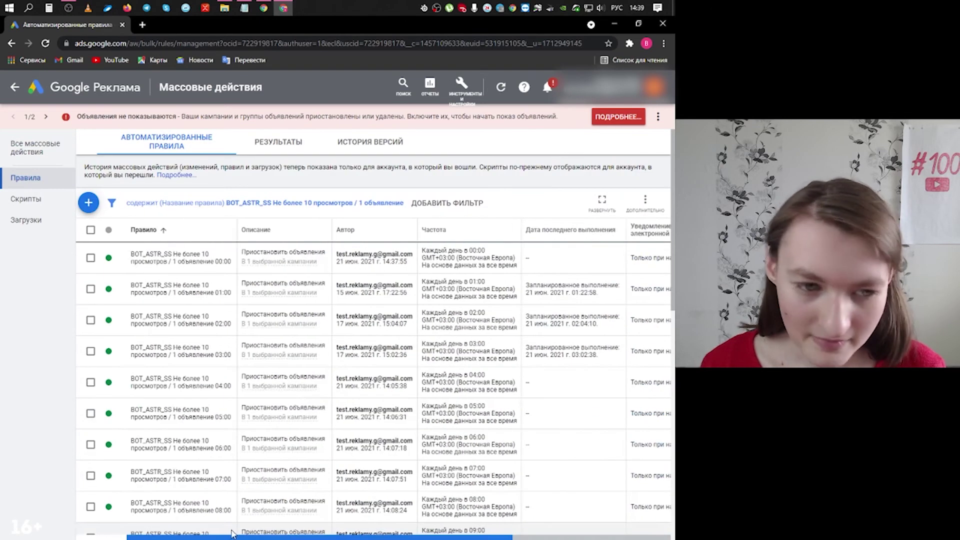
# Review the rule execution results for 11–19 June 2021, checking which runs made changes
pyautogui.click(293, 154)
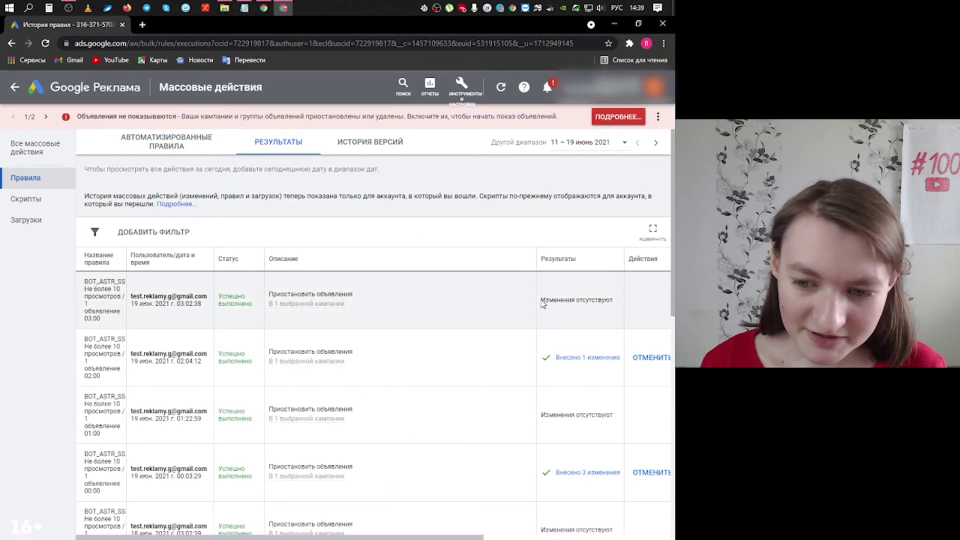
pyautogui.moveTo(543, 304); pyautogui.dragTo(611, 299)
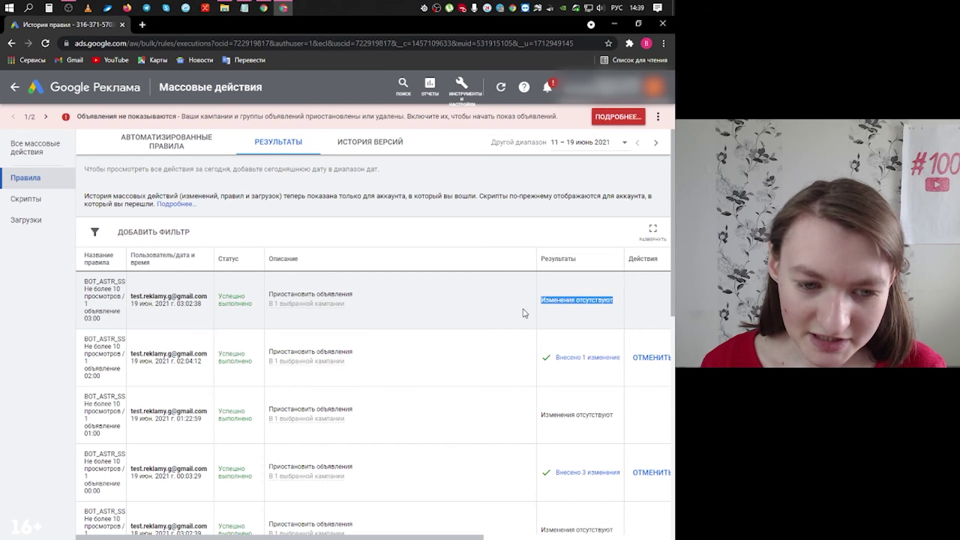
pyautogui.scroll(-4, 551, 302)
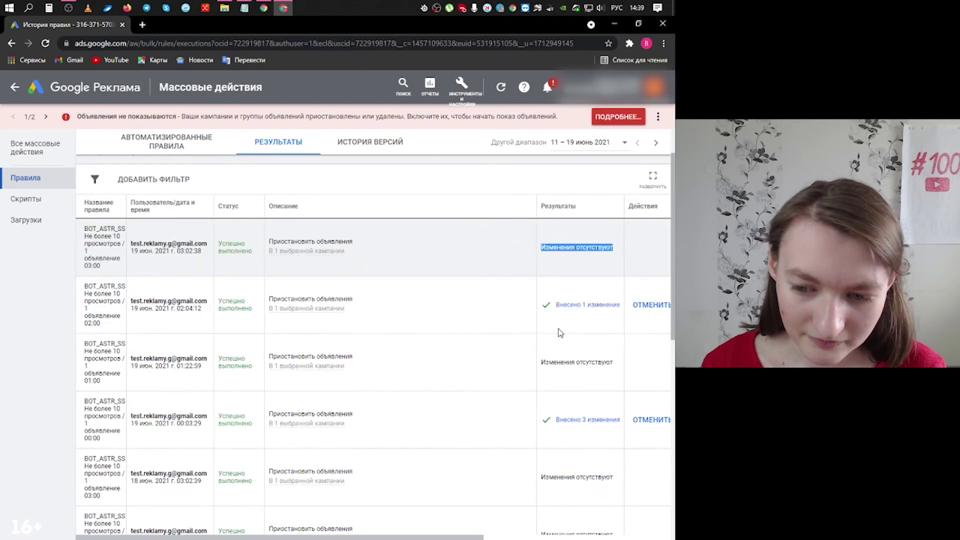
pyautogui.scroll(-5, 583, 280)
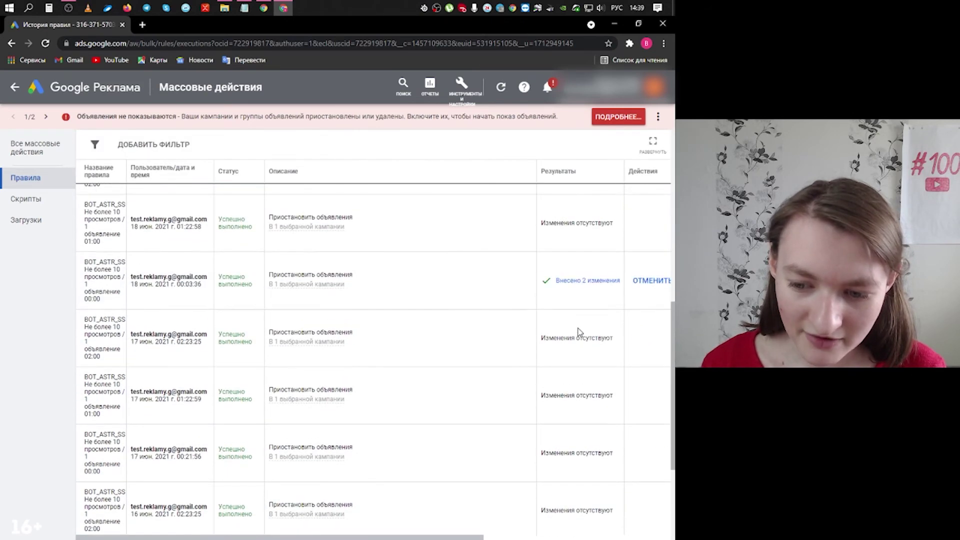
pyautogui.scroll(10, 573, 456)
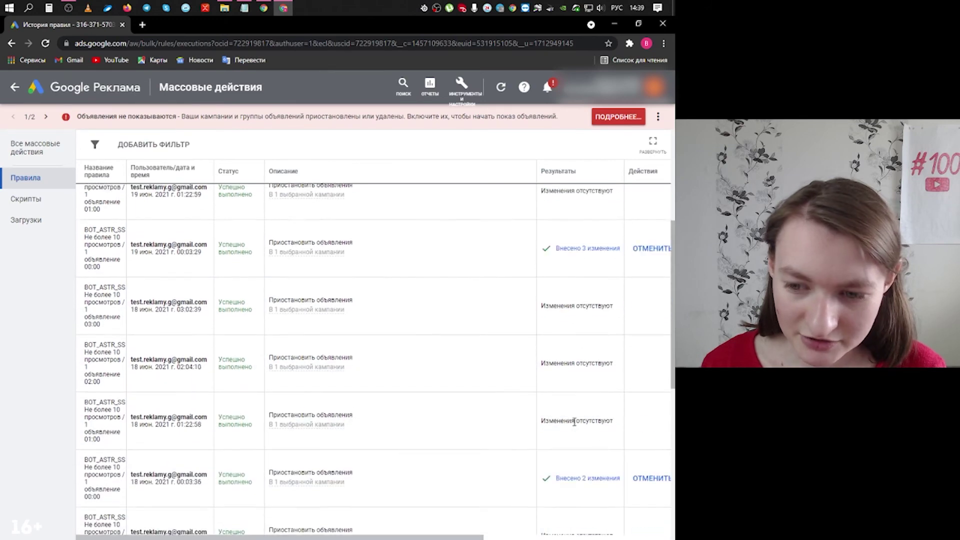
pyautogui.scroll(-2, 559, 443)
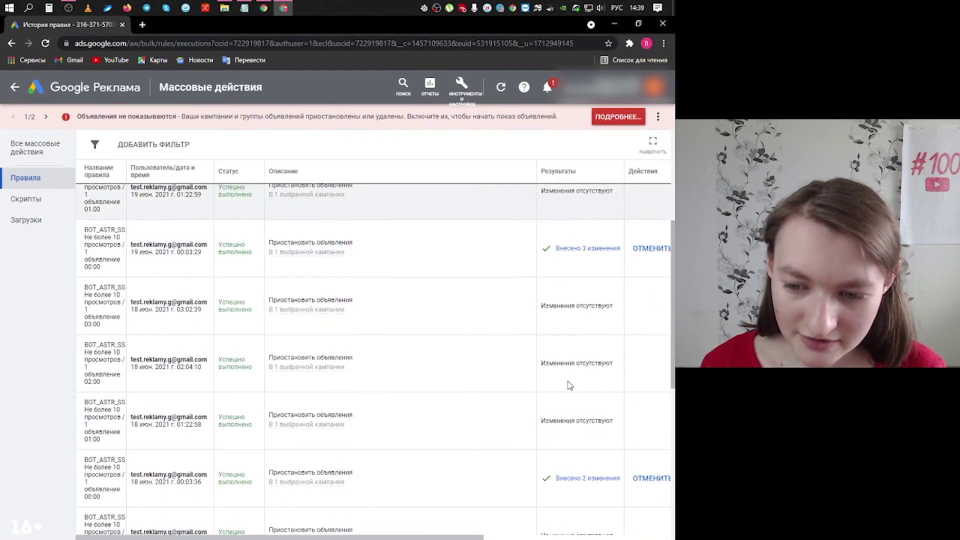
pyautogui.scroll(2, 603, 404)
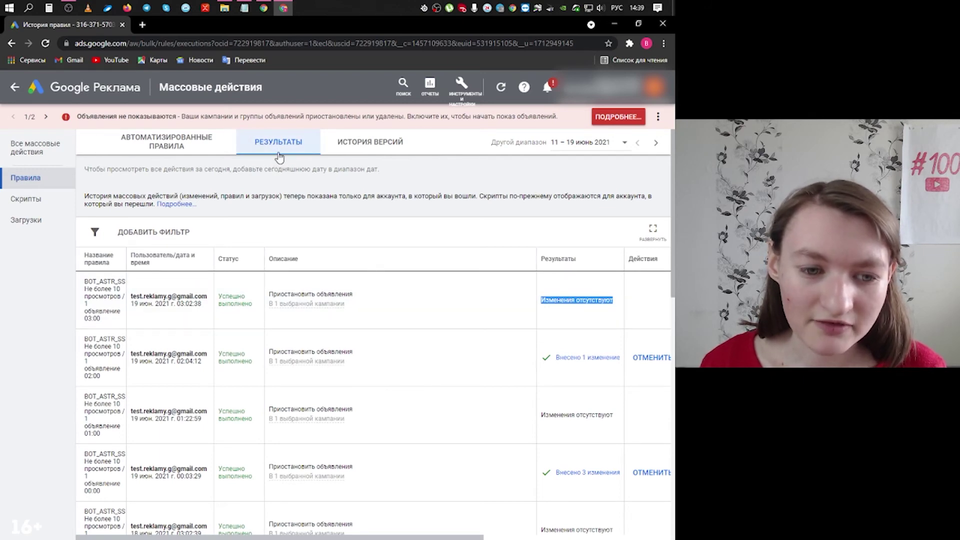
# Examine the version history of the rules, including frequency, last execution date, e-mail notification and rule identifier
pyautogui.click(375, 152)
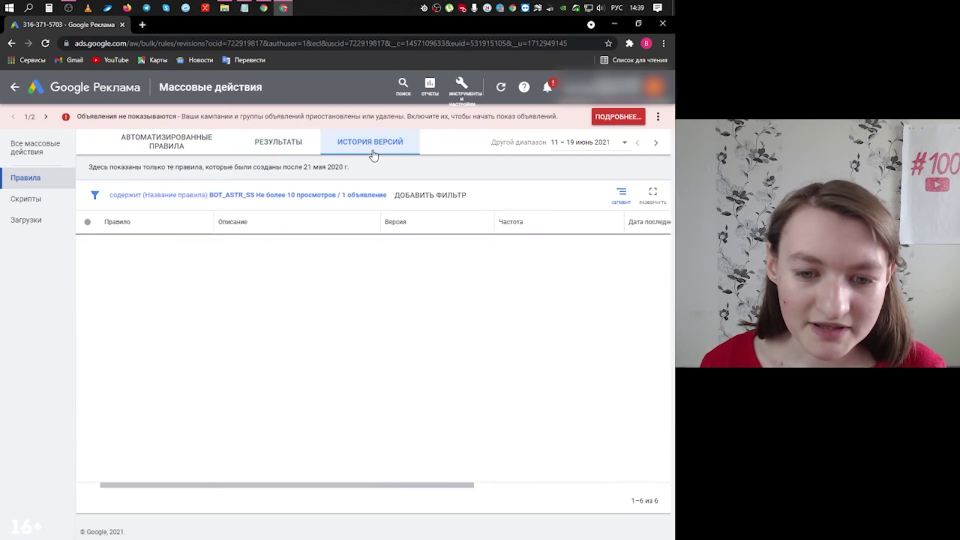
pyautogui.moveTo(313, 485); pyautogui.dragTo(348, 496)
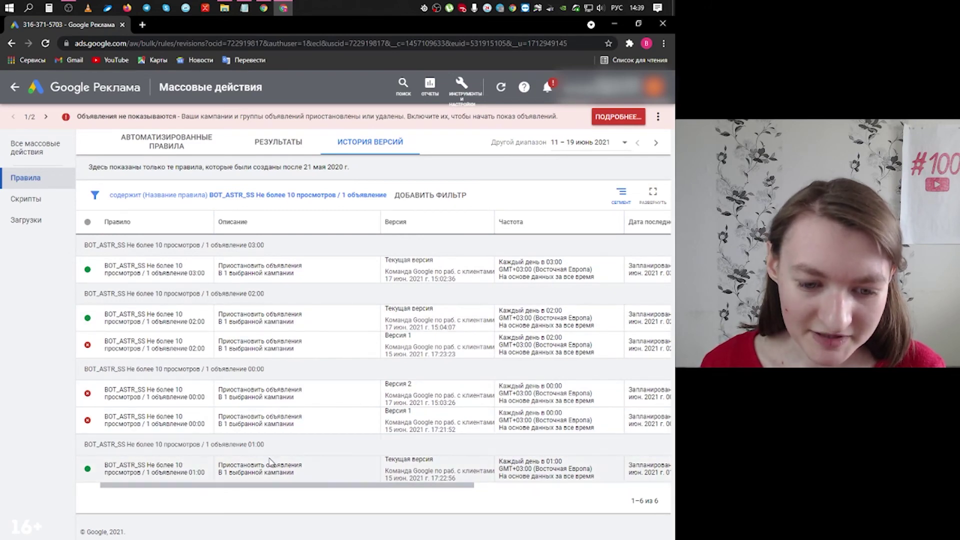
pyautogui.moveTo(225, 486); pyautogui.dragTo(403, 486)
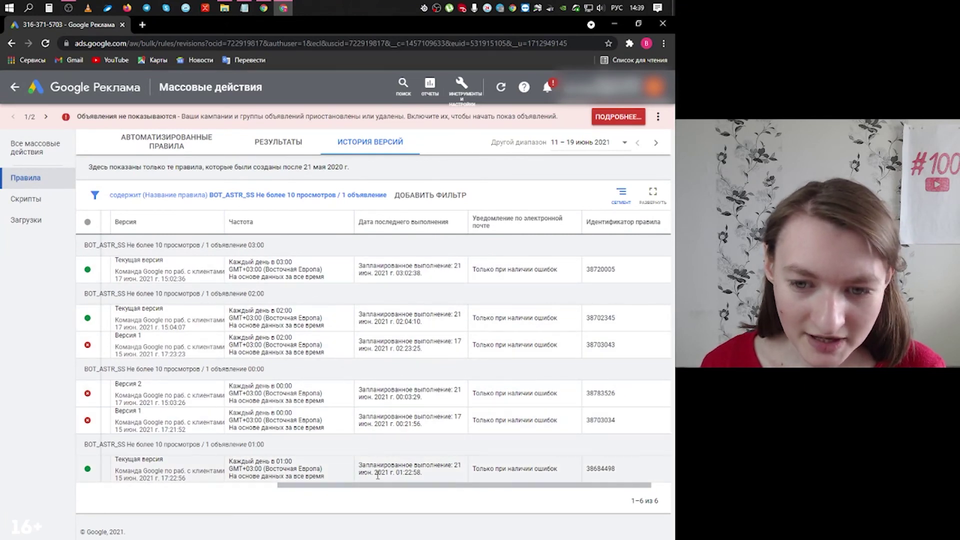
pyautogui.moveTo(378, 485); pyautogui.dragTo(400, 485)
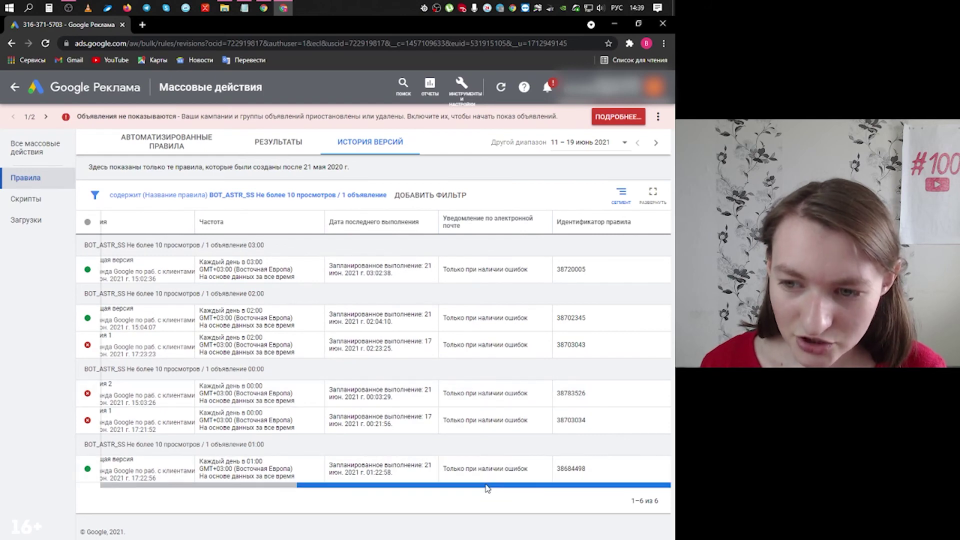
pyautogui.moveTo(464, 485); pyautogui.dragTo(267, 490)
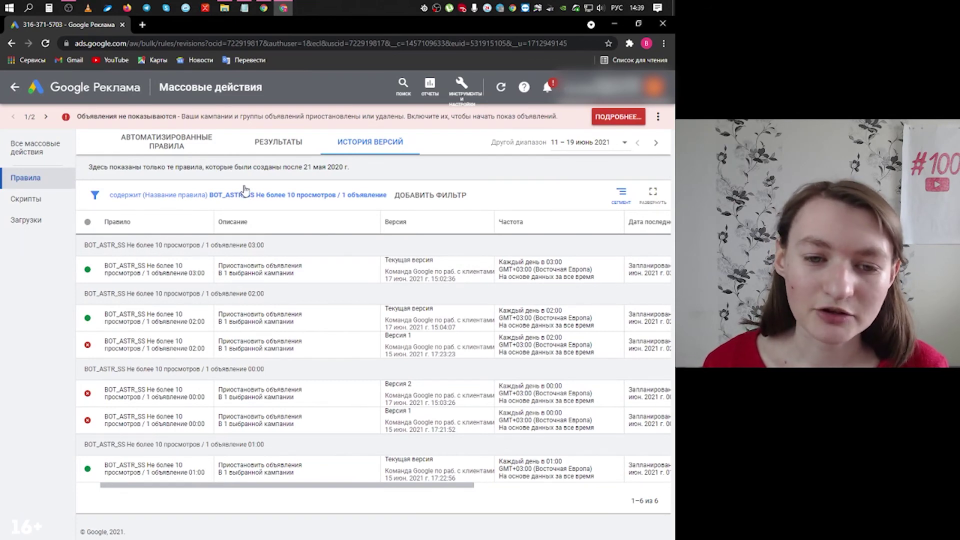
# Return to the automated rules list and compare the hours in the rule names with their daily frequency times
pyautogui.click(169, 146)
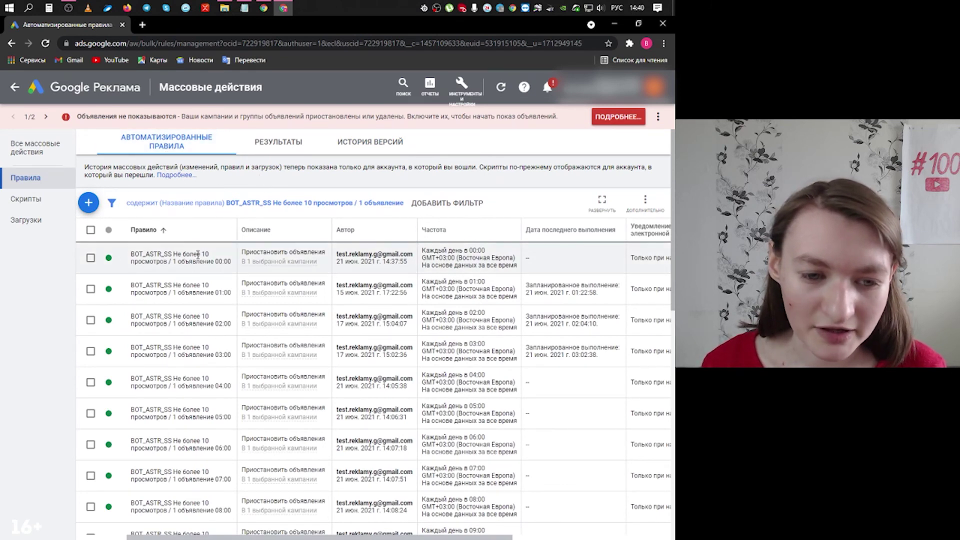
pyautogui.scroll(-8, 187, 270)
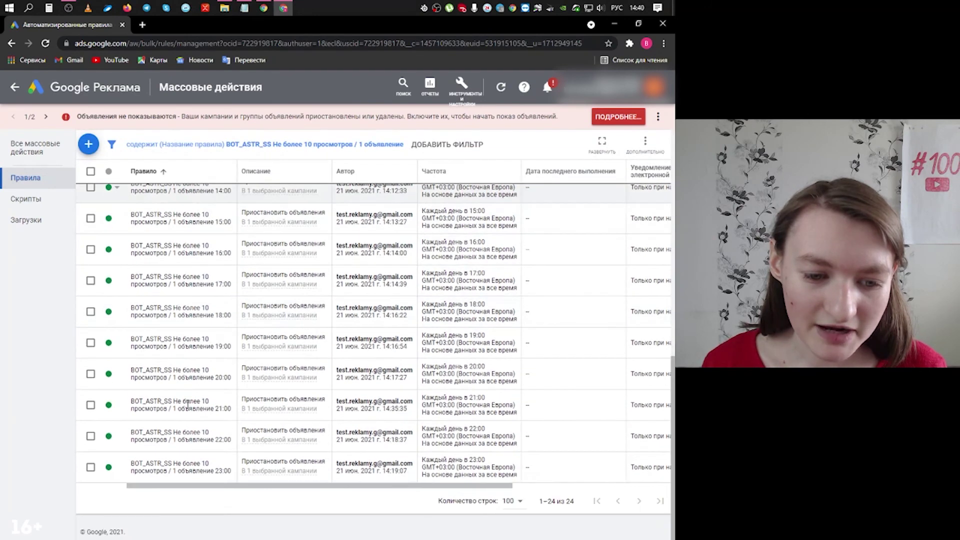
pyautogui.scroll(8, 190, 403)
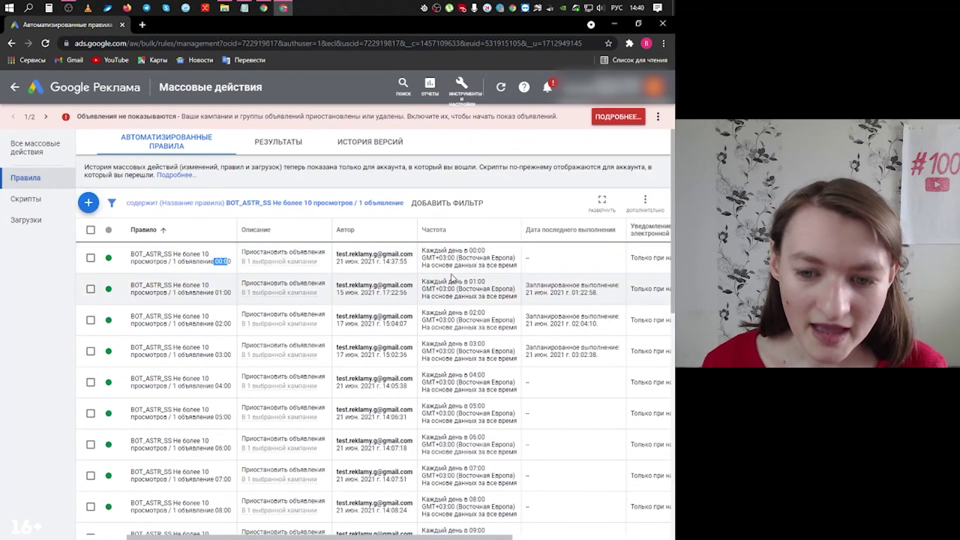
pyautogui.moveTo(470, 258); pyautogui.dragTo(467, 351)
pyautogui.scroll(-1, 471, 369)
pyautogui.scroll(-8, 471, 369)
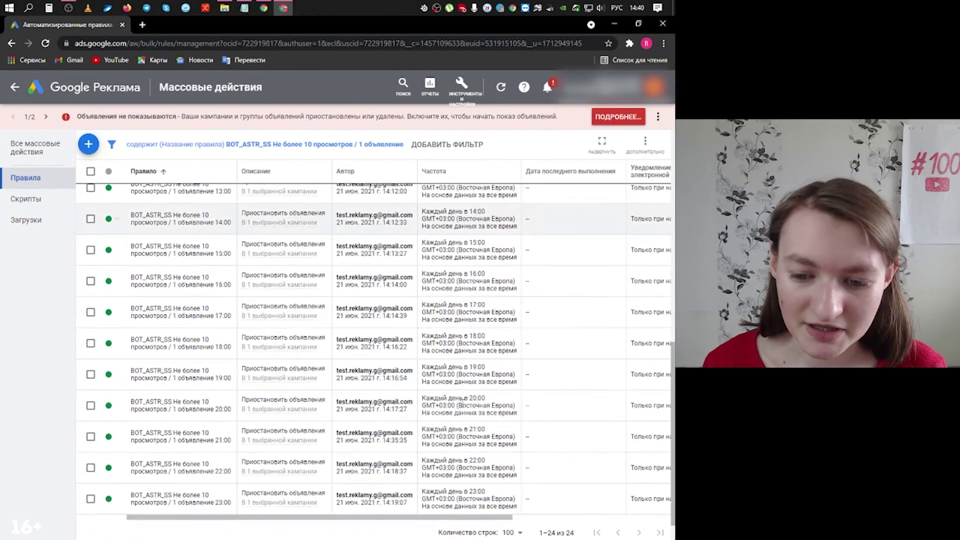
pyautogui.scroll(10, 443, 245)
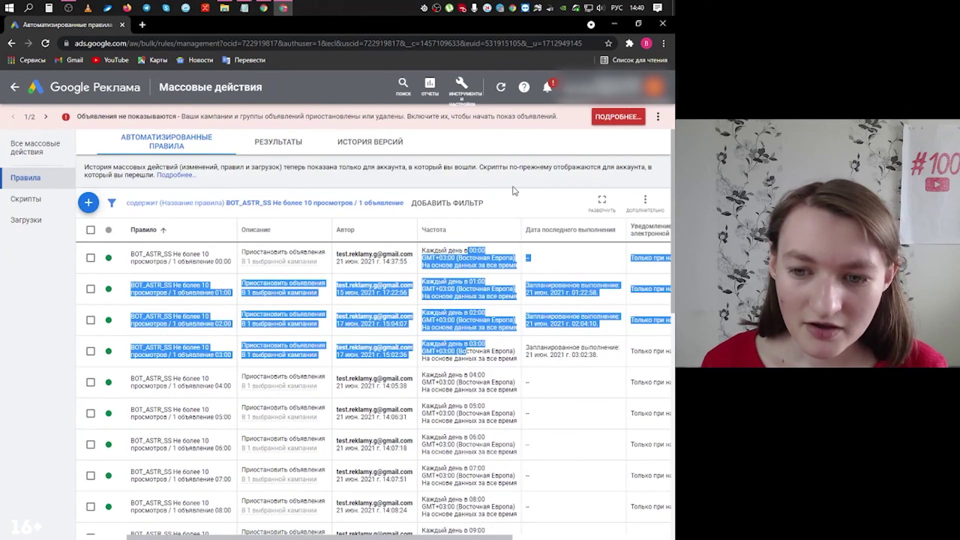
pyautogui.click(505, 200)
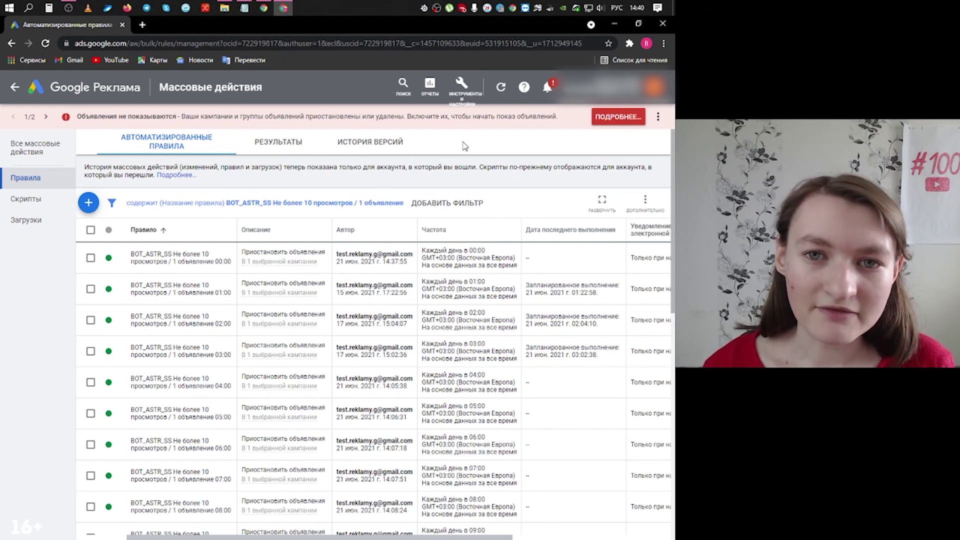
# Revisit the execution results and version history views, ending back on the automated rules list
pyautogui.click(289, 149)
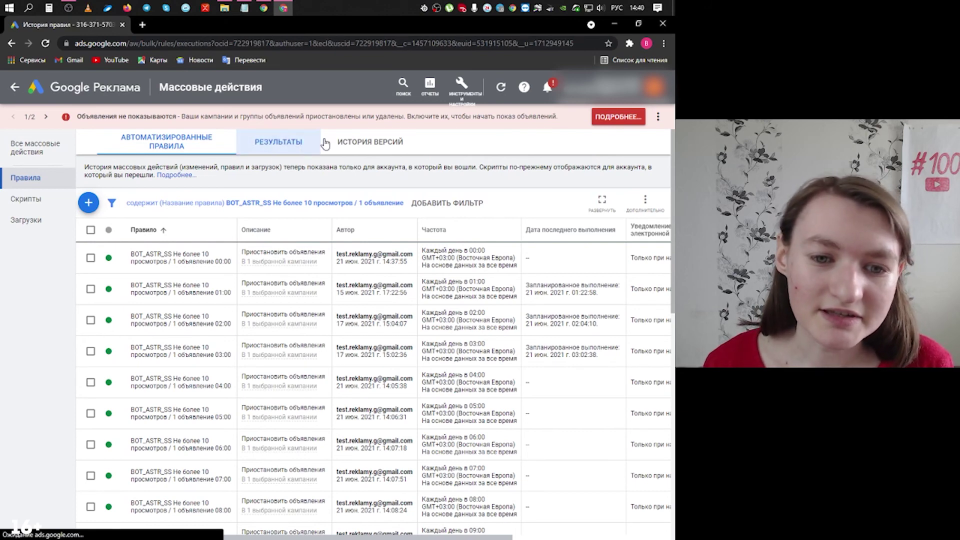
pyautogui.click(367, 140)
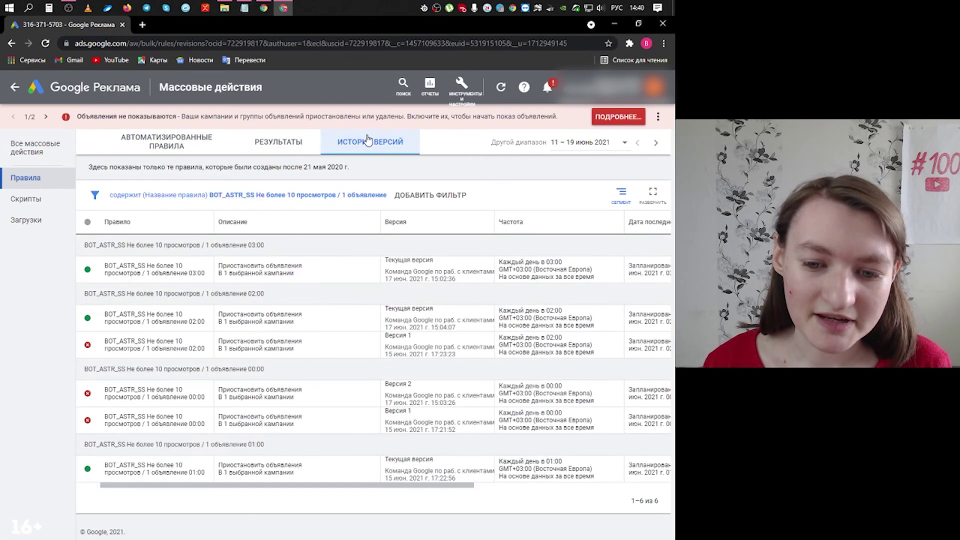
pyautogui.click(164, 150)
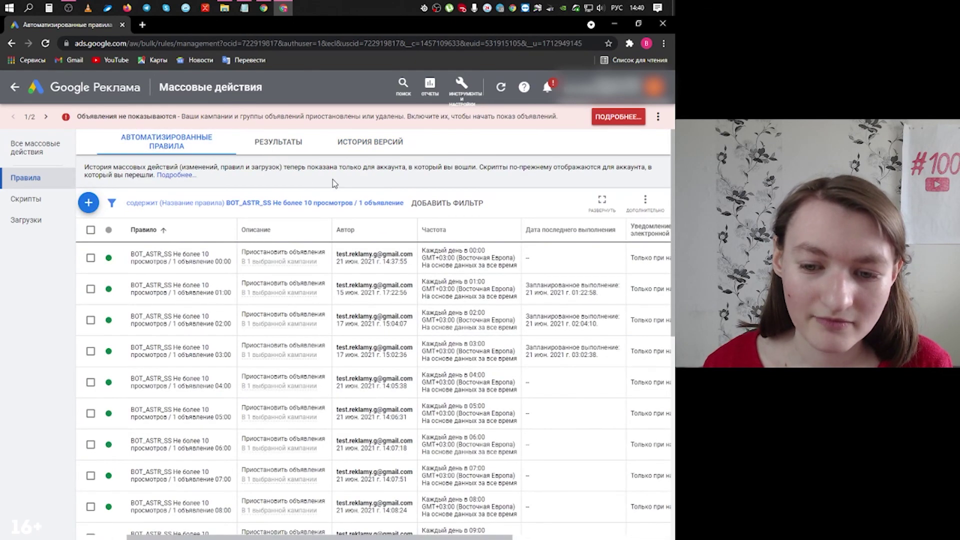